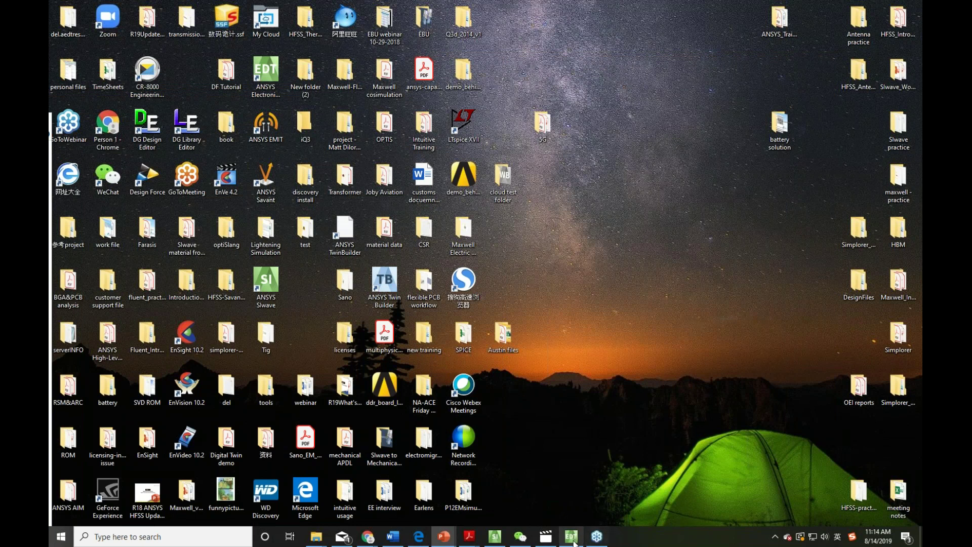
Browse the bundled HFSS RF Microwave examples and preview coaxbend.aedt without opening it
left_click(63, 101)
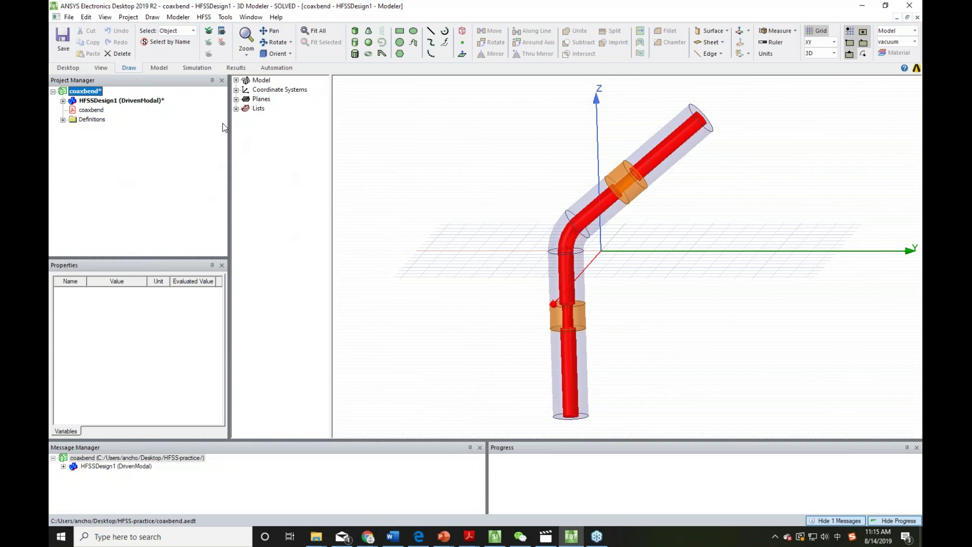
left_click(69, 17)
left_click(298, 156)
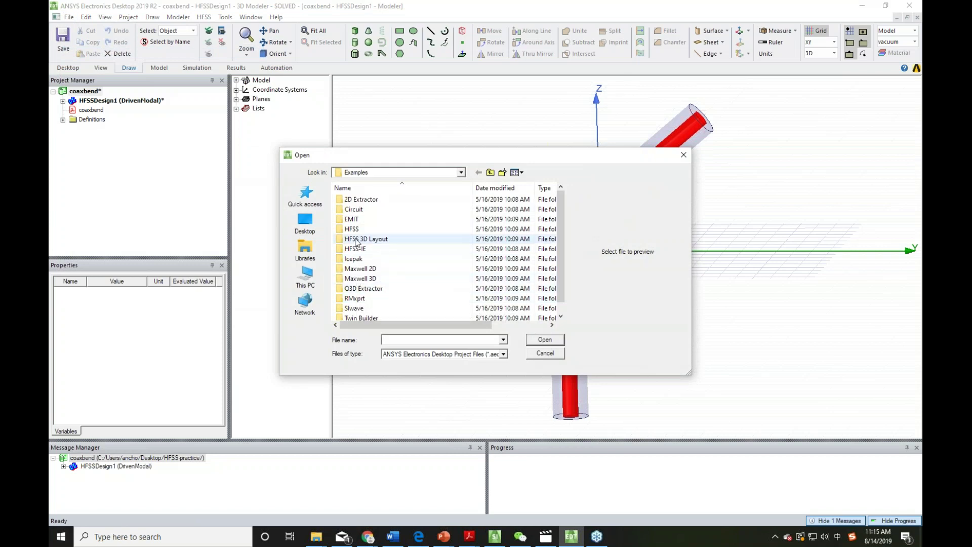
double_click(355, 230)
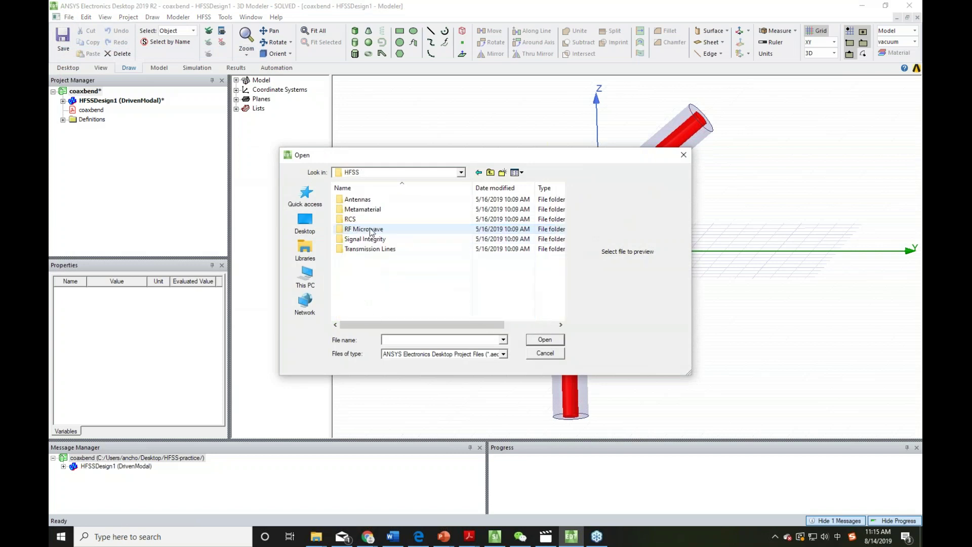
double_click(371, 231)
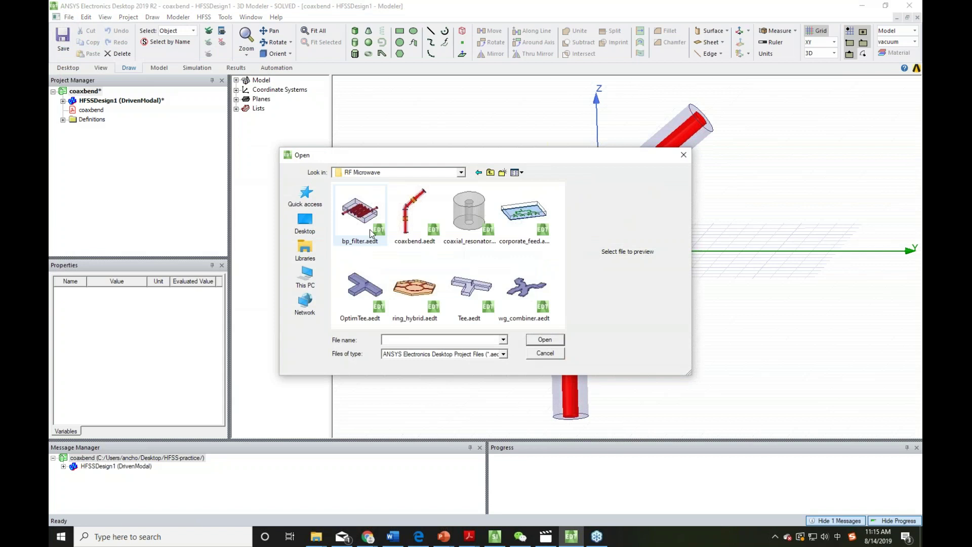
left_click(417, 202)
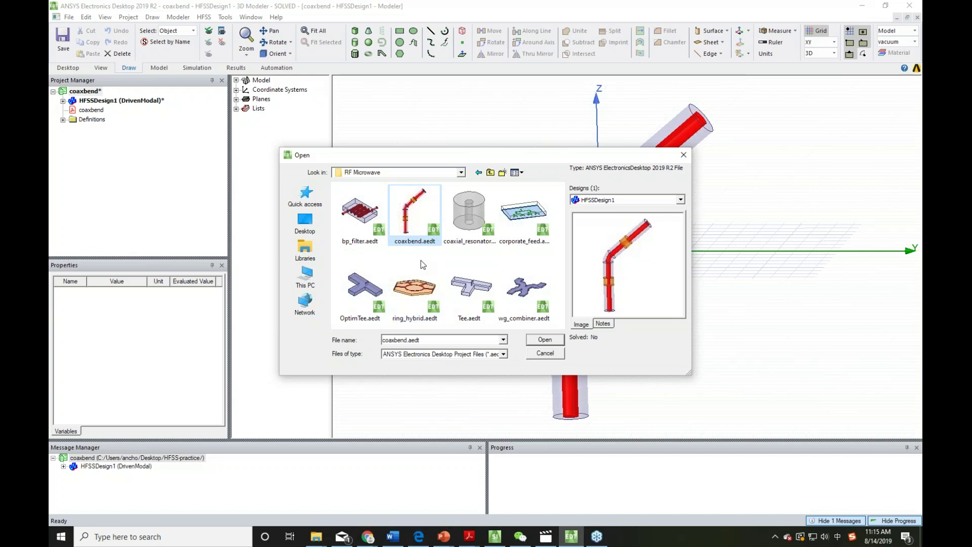
left_click(545, 352)
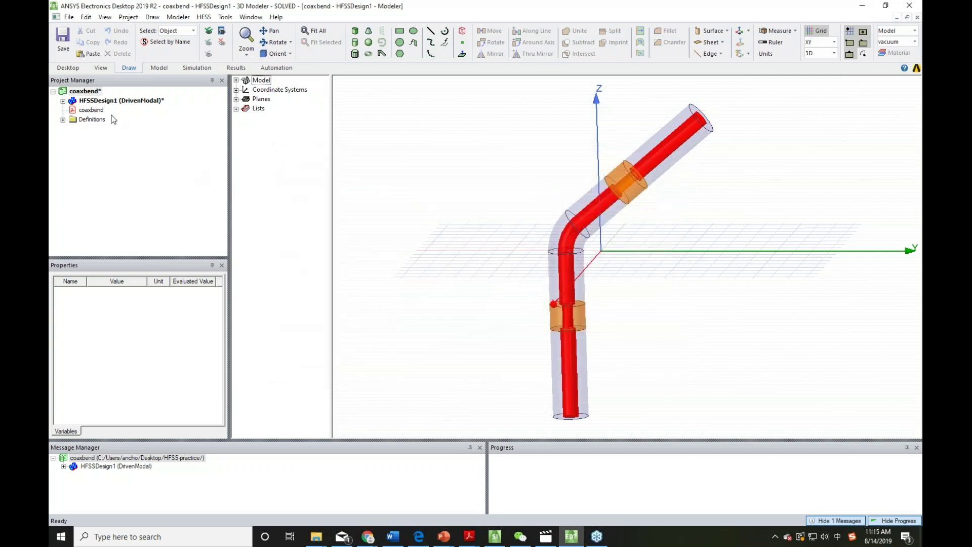
Expand HFSSDesign1 in the project tree and inspect its excitations 1 and 2
left_click(63, 102)
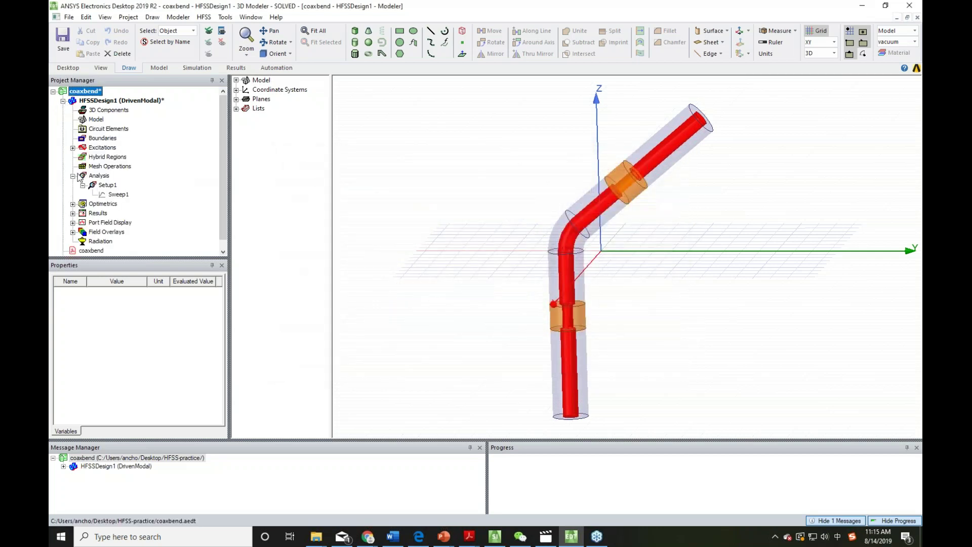
scroll(93, 218, "down", 1)
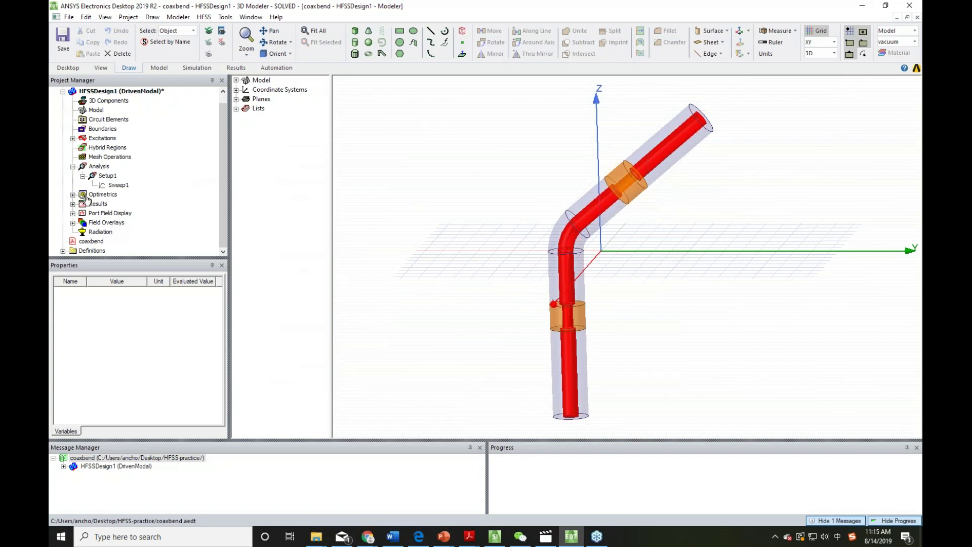
left_click(73, 138)
left_click(100, 157)
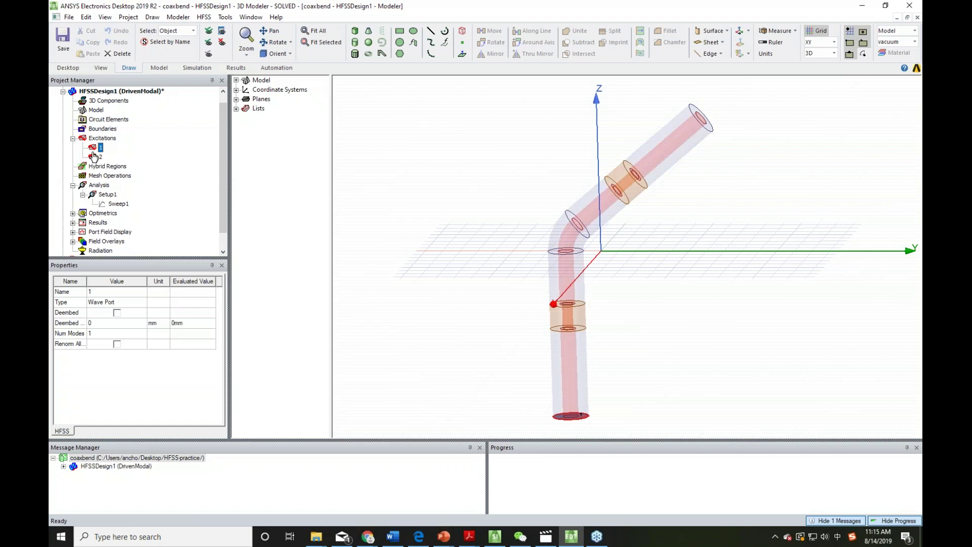
left_click(349, 134)
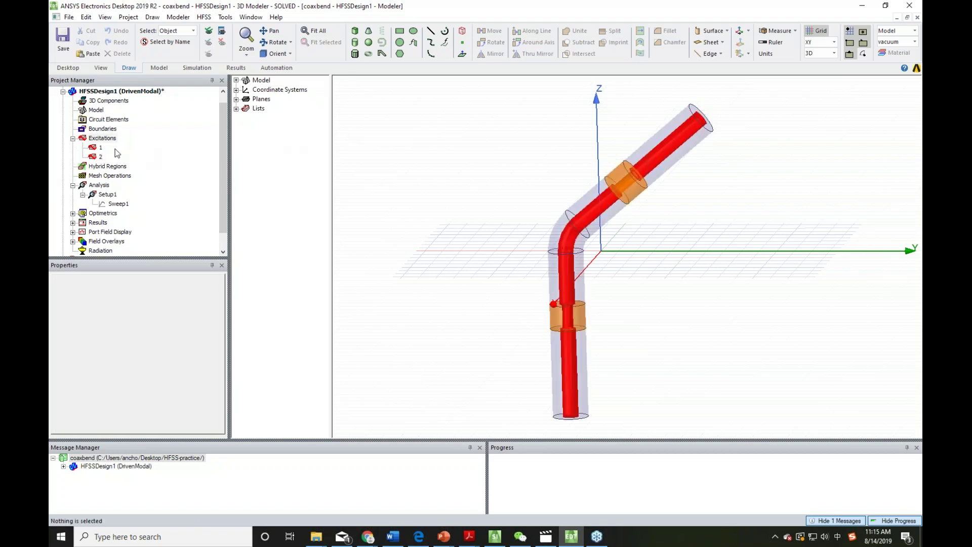
left_click(101, 147)
Inspect the properties of Setup1 and expand the design's Results and Port Field Display entries
left_click(107, 195)
left_click(72, 222)
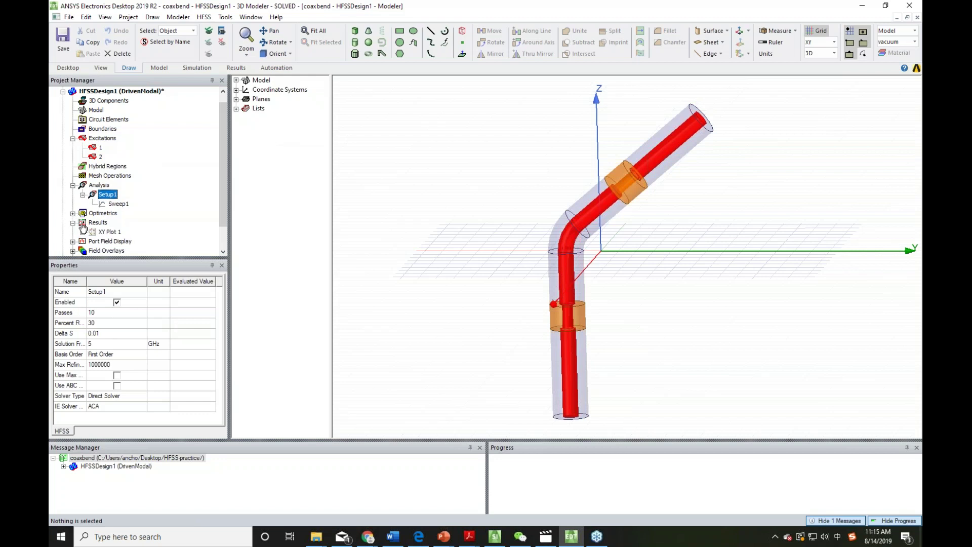
left_click(73, 242)
scroll(76, 247, "down", 2)
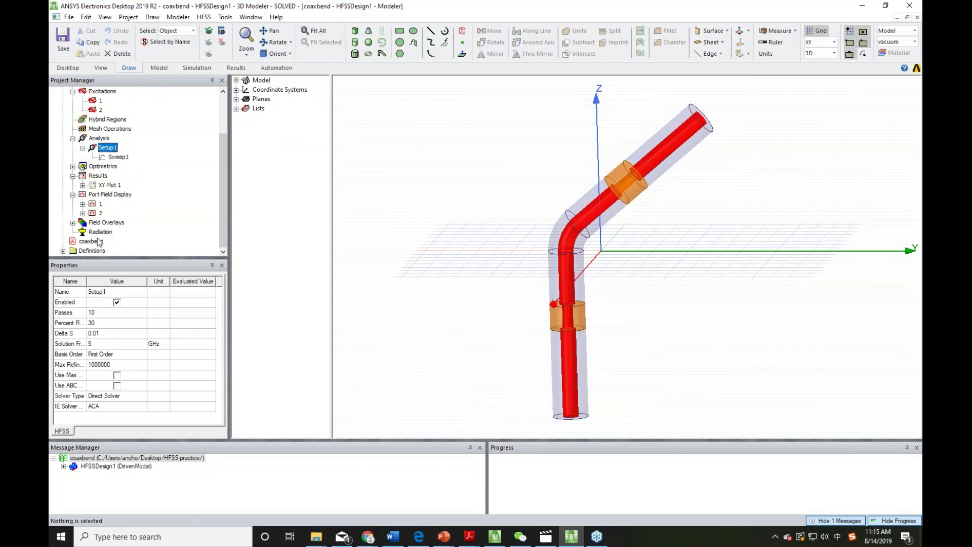
scroll(105, 242, "up", 2)
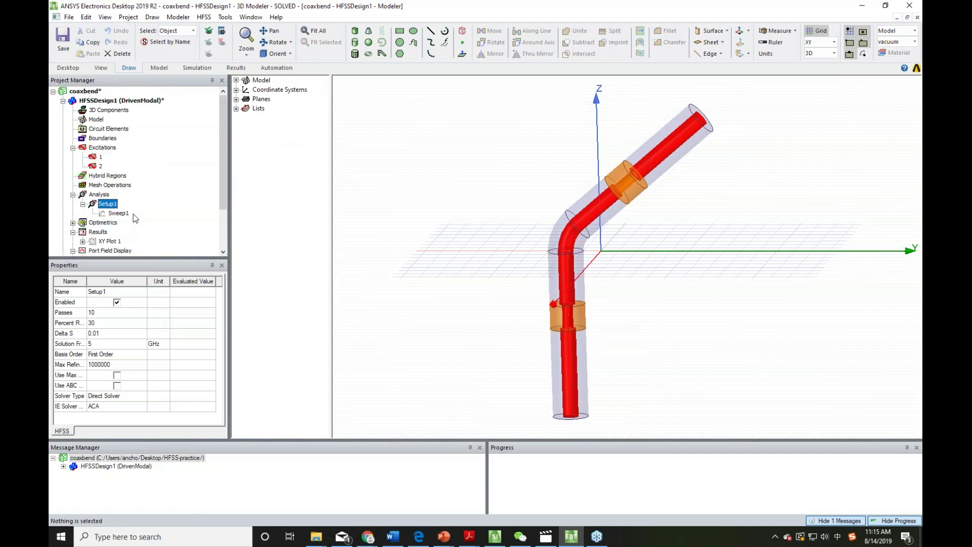
Review the simulation message of HFSSDesign1 and the settings of Sweep1 and Setup1 without changing them
left_click(63, 466)
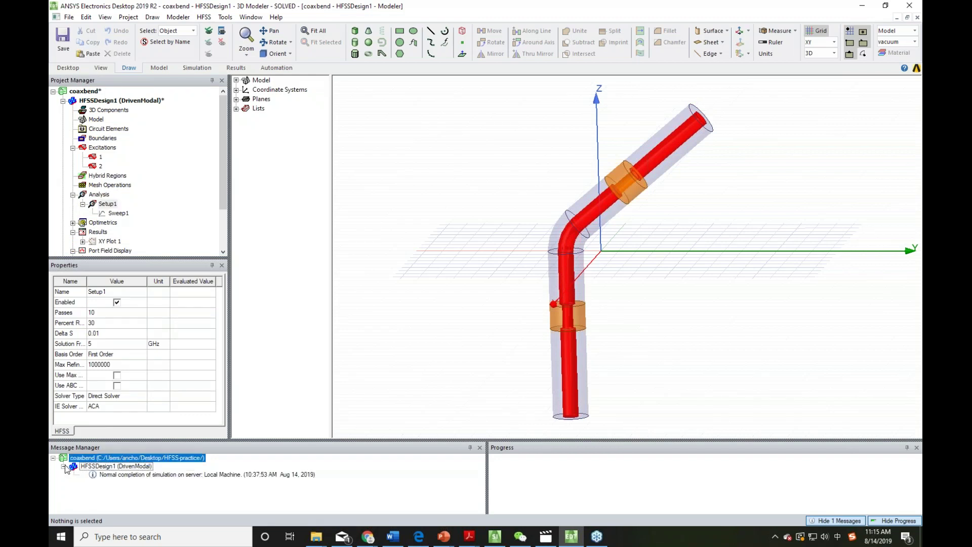
left_click(63, 466)
left_click(117, 214)
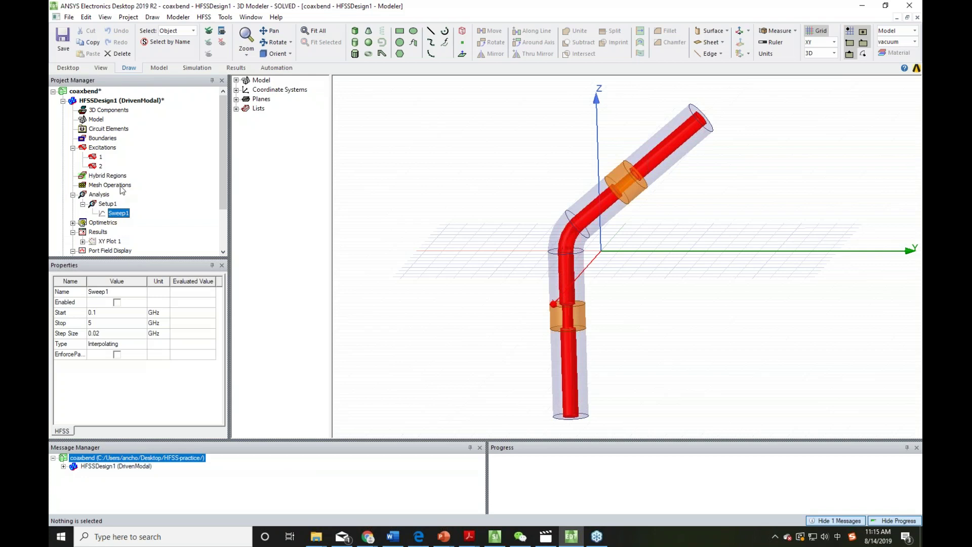
double_click(115, 203)
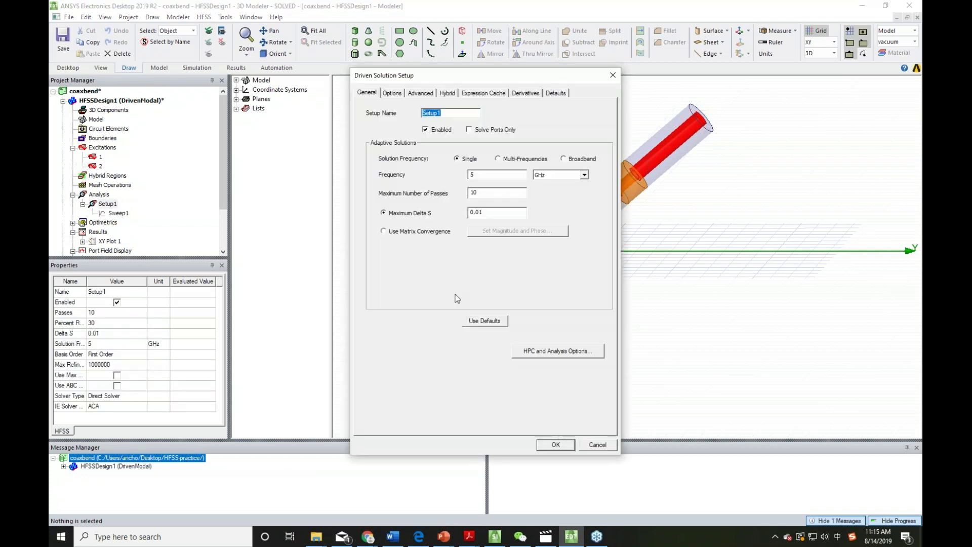
left_click(592, 448)
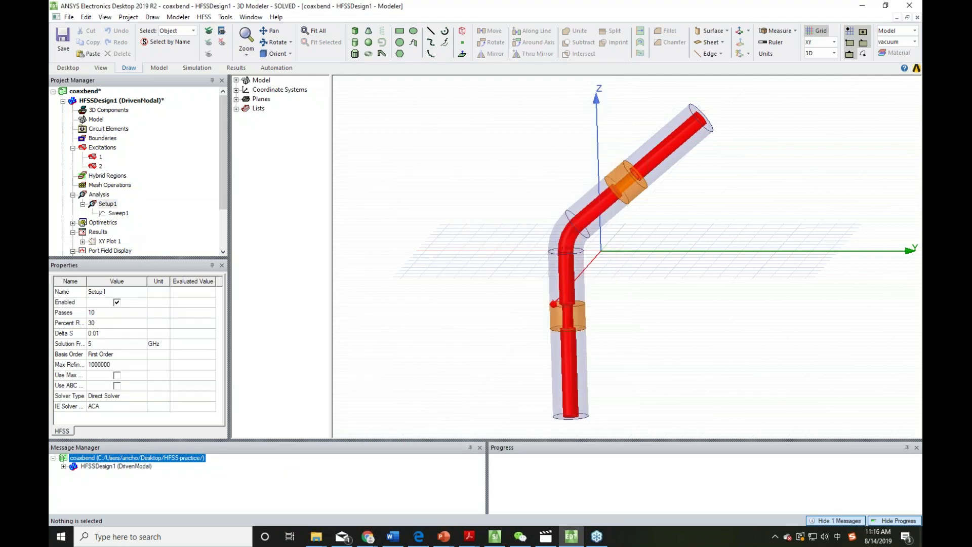
Show the ACT Extensions wizards, widen their pane and start the EMtoIcepak wizard
key("shift")
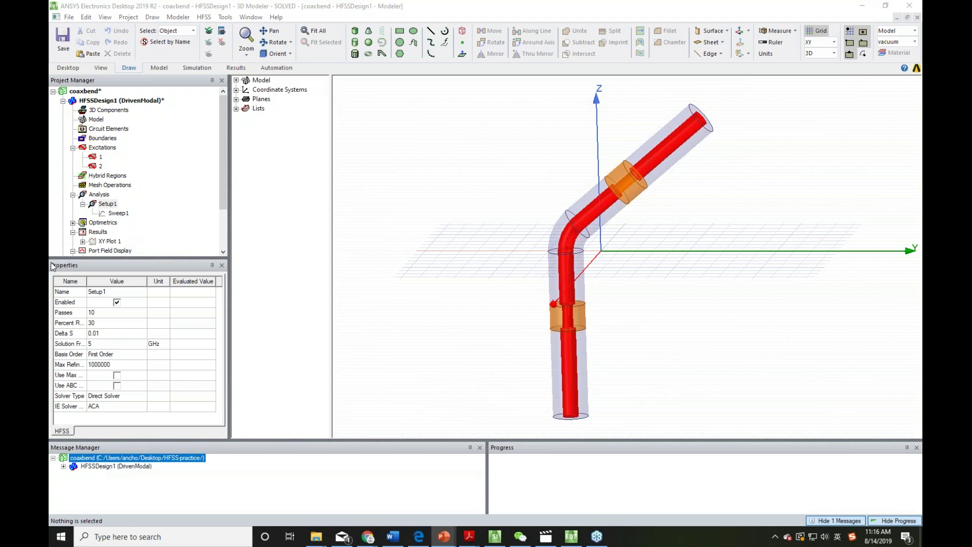
left_click(294, 6)
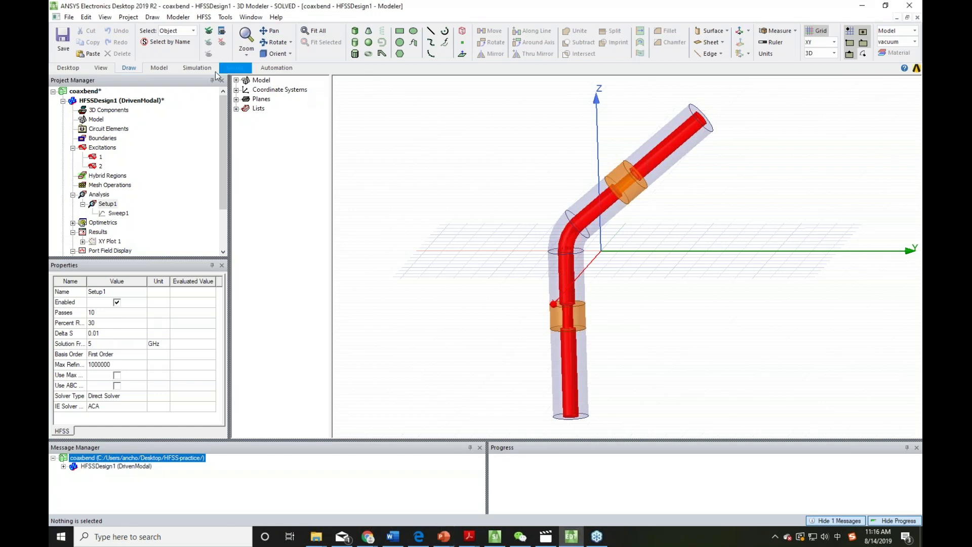
left_click(106, 17)
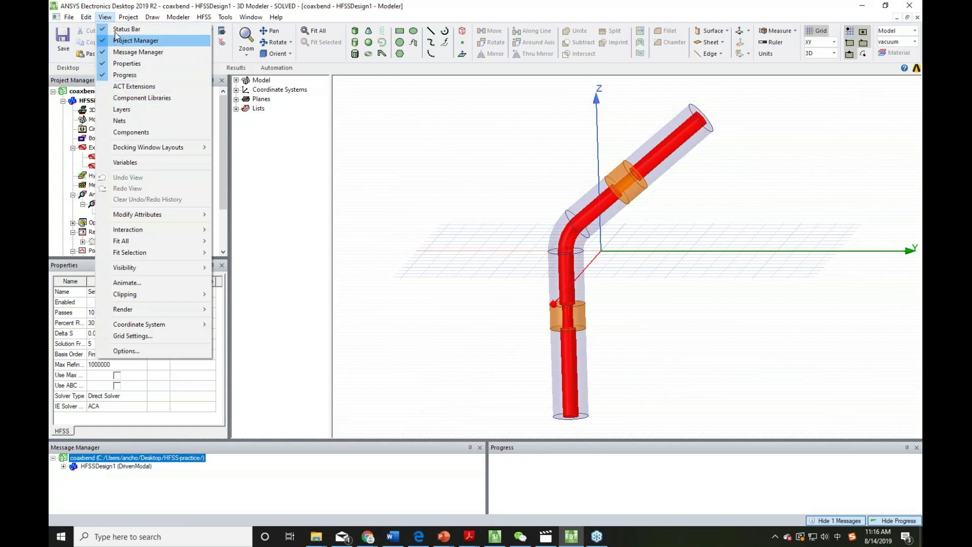
left_click(121, 88)
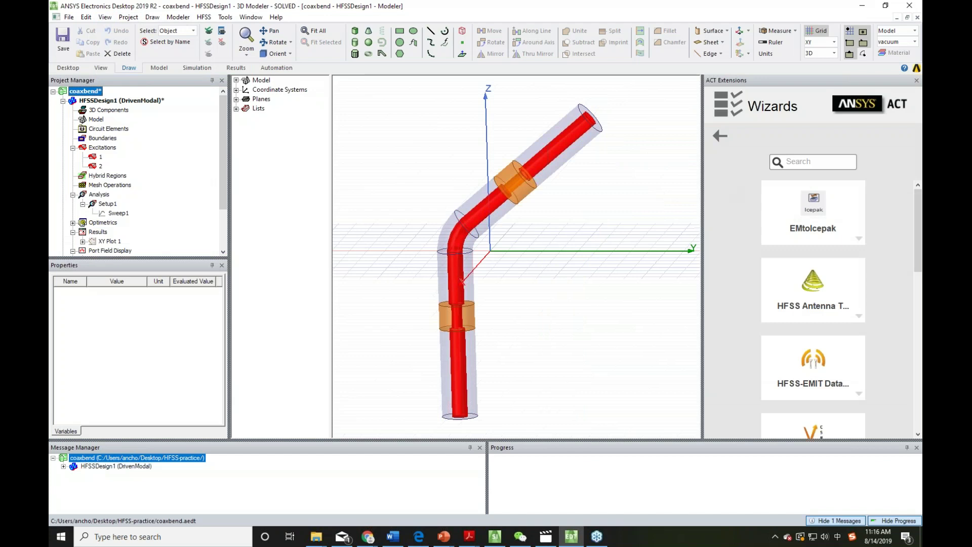
left_click_drag(702, 160, 645, 159)
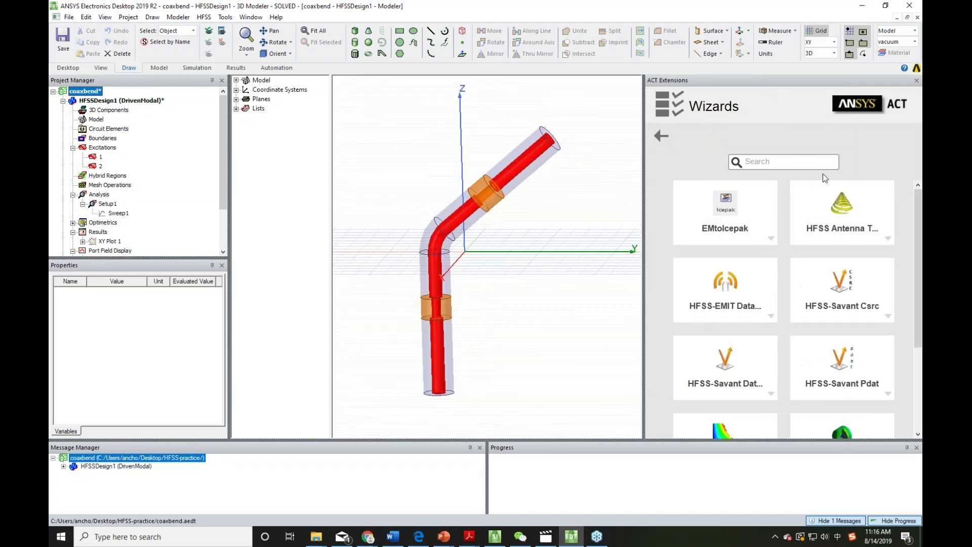
left_click(725, 227)
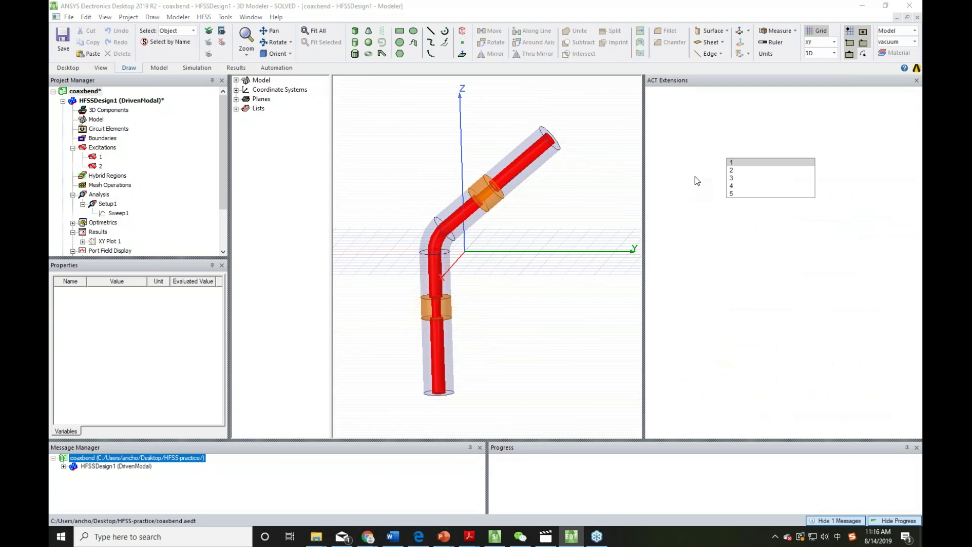
Keep the number of EM designs at 1 and set the forced convection flow speed to 1 m/s
left_click(765, 169)
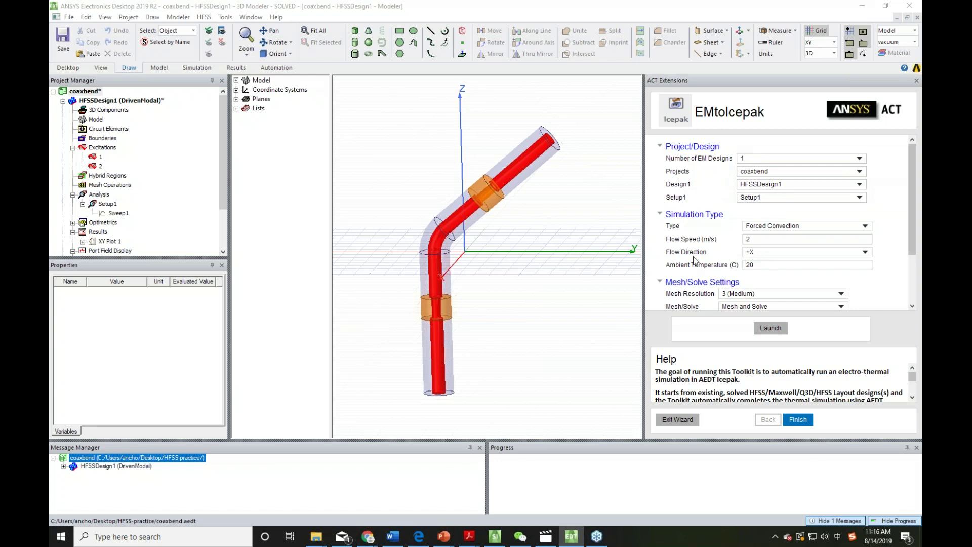
double_click(760, 240)
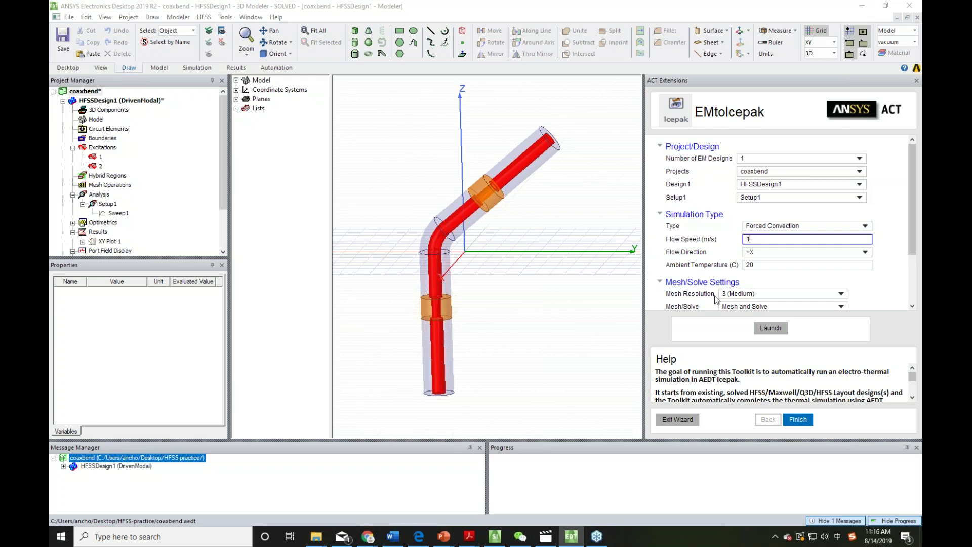
left_click(767, 270)
left_click(678, 267)
Set two-way coupling to the EM design to No and launch the electro-thermal simulation
scroll(681, 269, "down", 2)
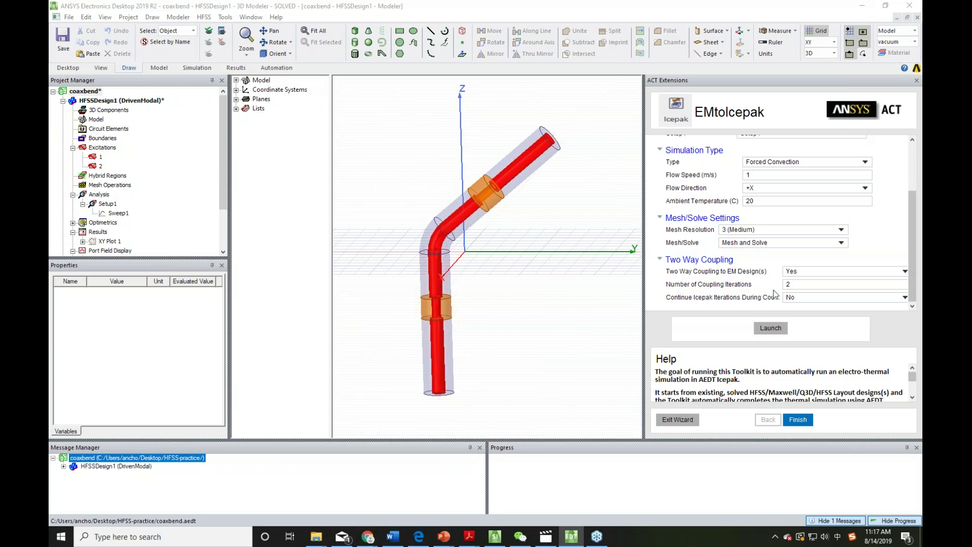
left_click(804, 272)
left_click(799, 290)
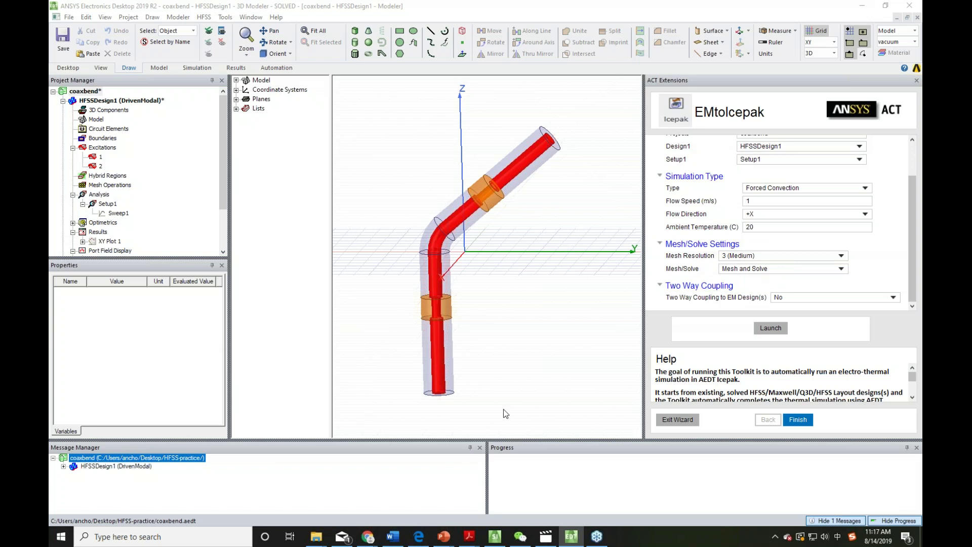
scroll(744, 251, "up", 2)
scroll(744, 250, "down", 2)
left_click(768, 328)
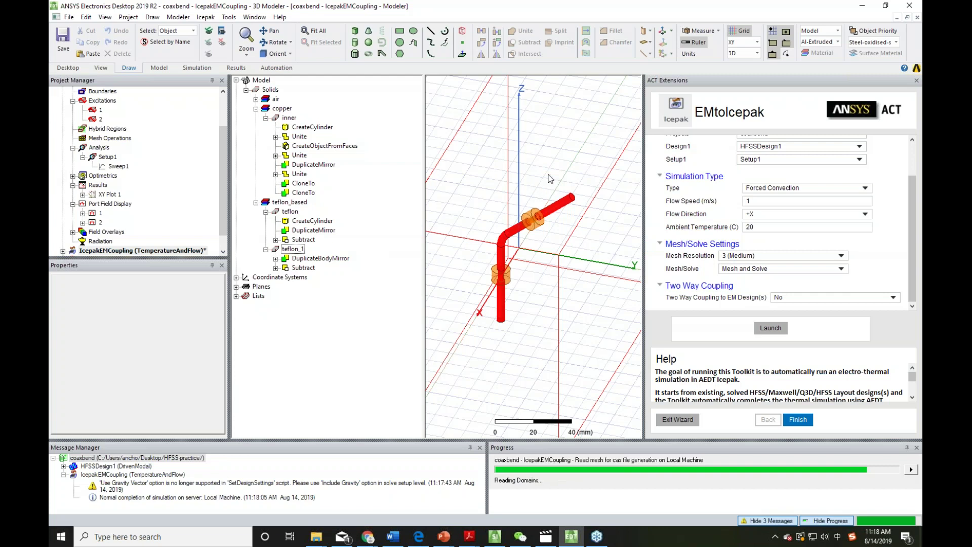
Close the ACT Extensions pane, collapse HFSSDesign1 and expand the IcepakEMCoupling design in the project tree
left_click(916, 81)
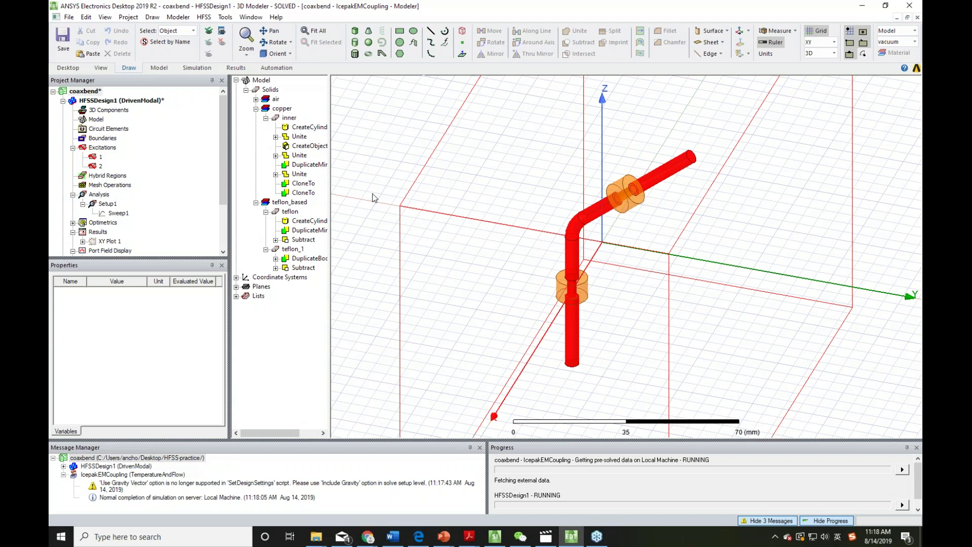
mouse_move(407, 237)
left_mouse_down("alt")
mouse_move(423, 234)
mouse_move(412, 228)
mouse_move(433, 241)
mouse_move(431, 254)
left_mouse_up("alt")
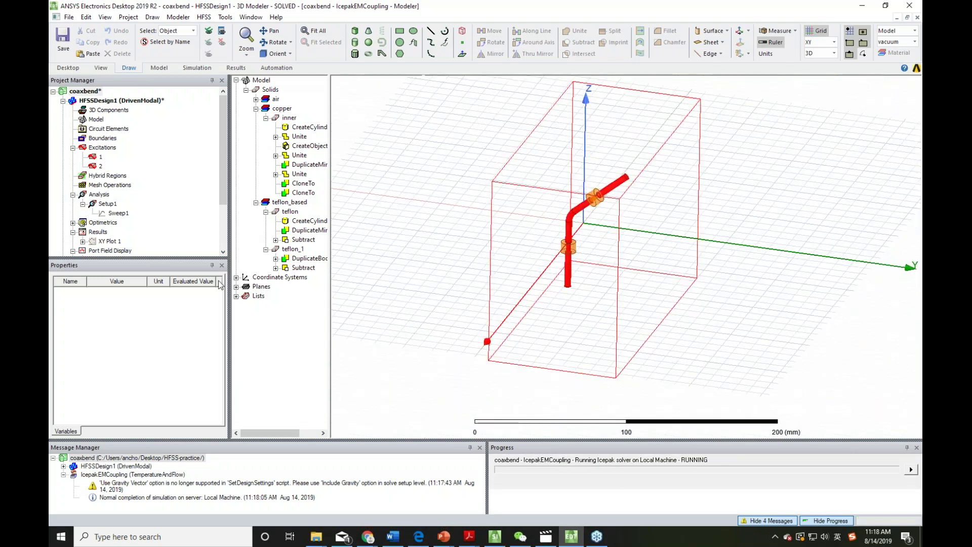
key("alt+Tab")
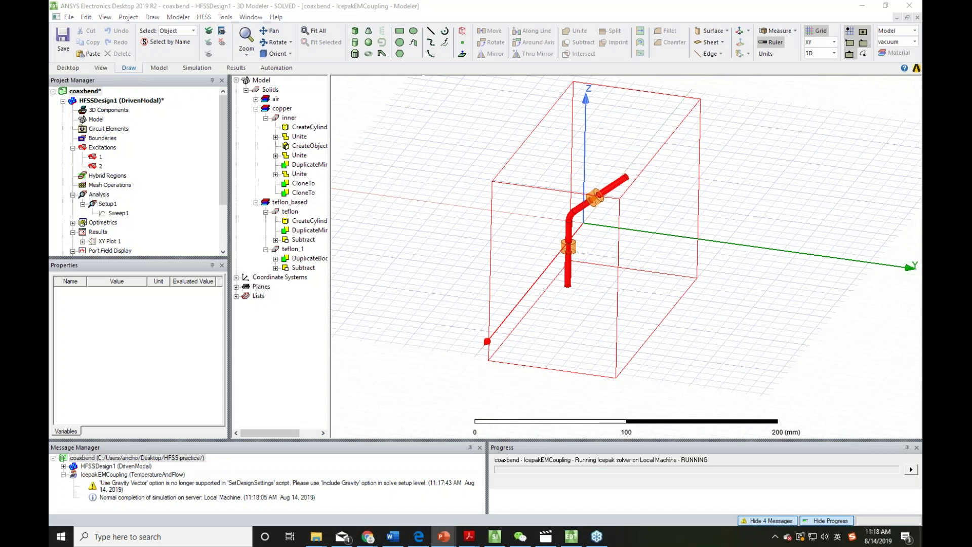
left_click(231, 194)
left_click_drag(225, 198, 212, 160)
left_click(63, 101)
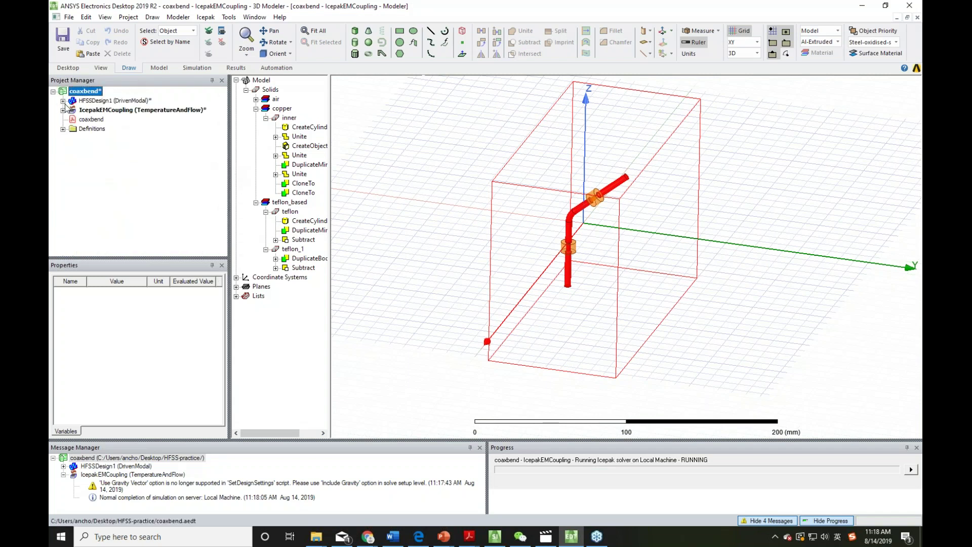
left_click(63, 110)
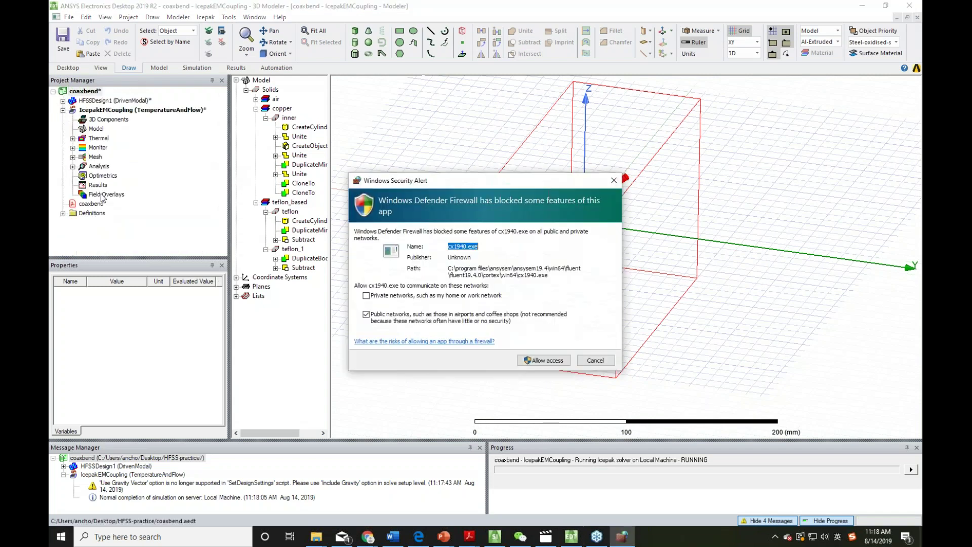
Allow the Icepak solver executables cx1940.exe, fl_mpi1940.exe, mpid.exe, mpirun.exe and fl1940.exe through Windows Defender Firewall on public networks
left_click(540, 363)
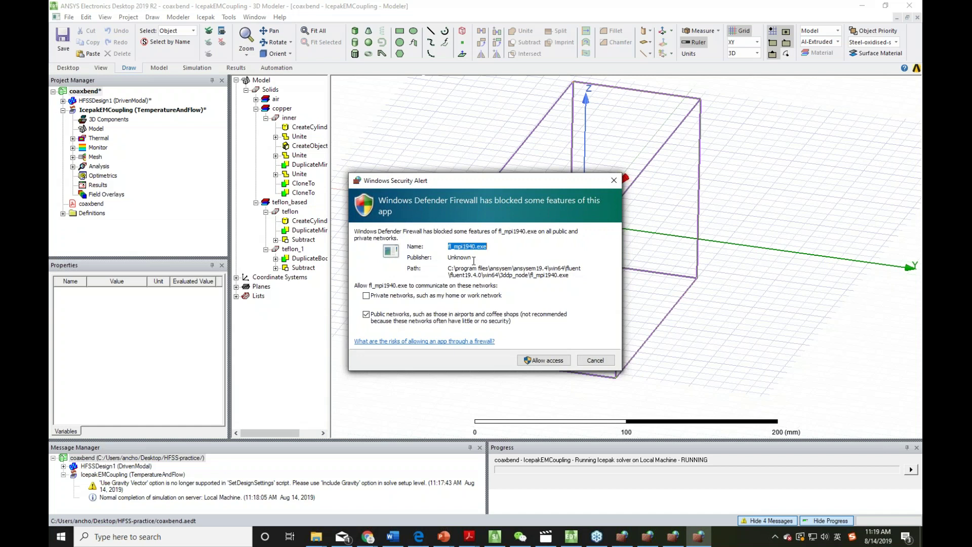
left_click(550, 359)
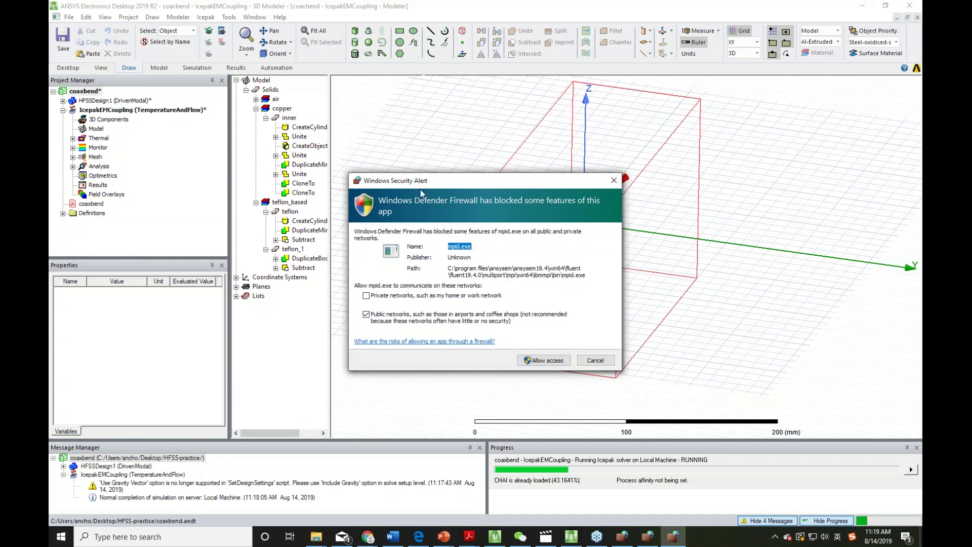
left_click(527, 360)
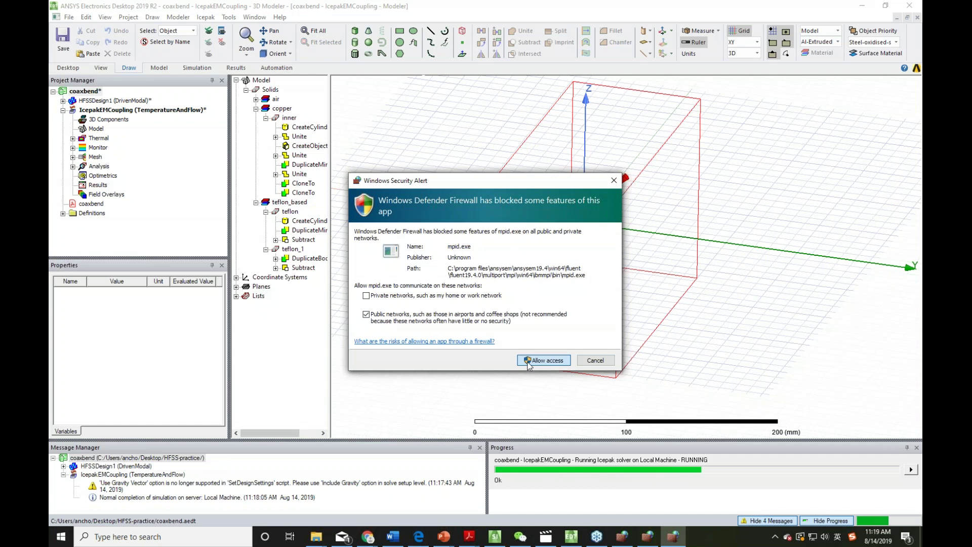
left_click(528, 361)
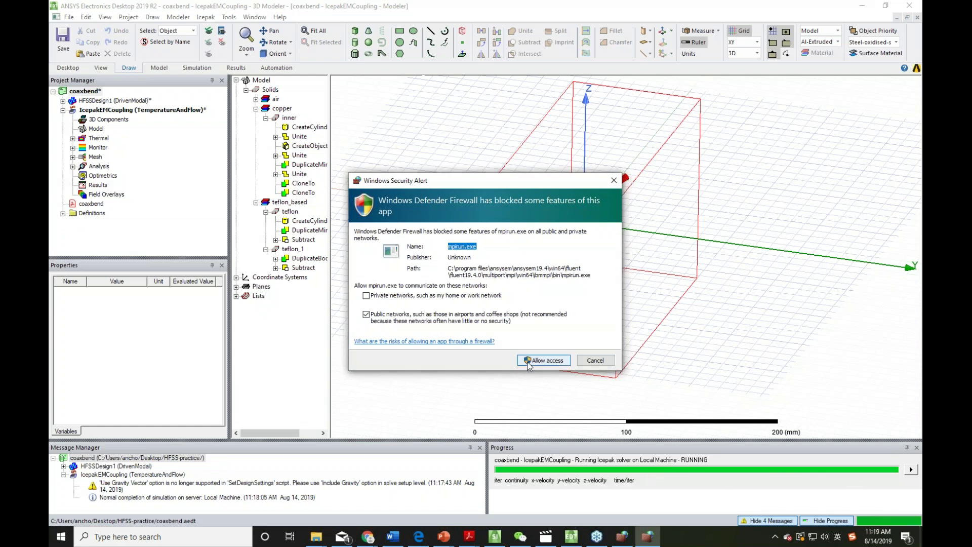
left_click(528, 361)
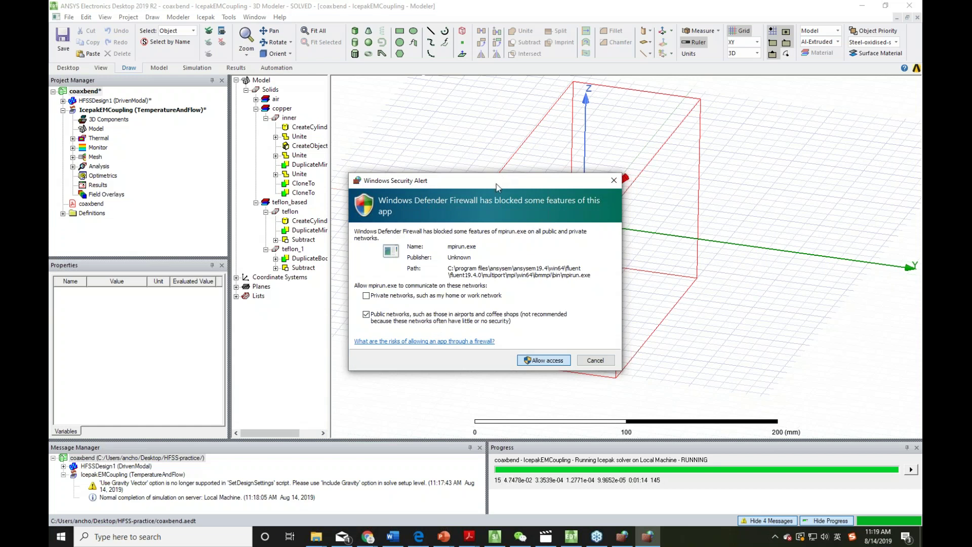
left_click(544, 360)
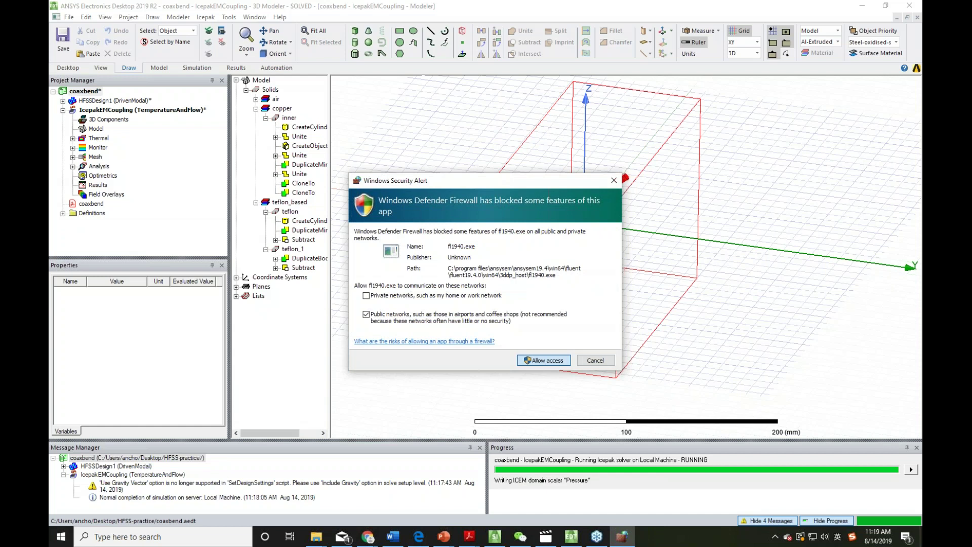
left_click(544, 361)
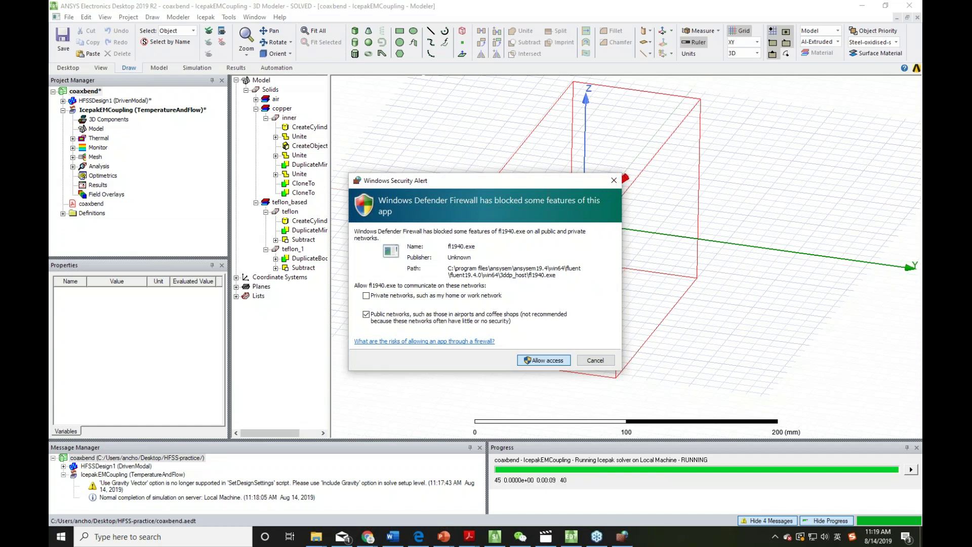
Place the temperature and velocity legends side by side and view the forced-convection plots around the coaxial bend
left_click_drag(626, 301, 654, 355, "alt")
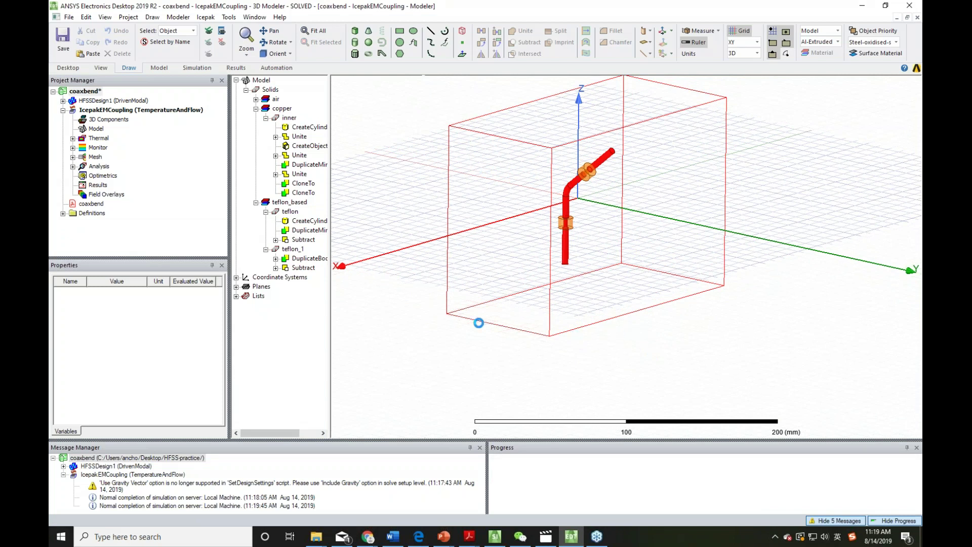
left_click_drag(546, 344, 526, 360, "shift")
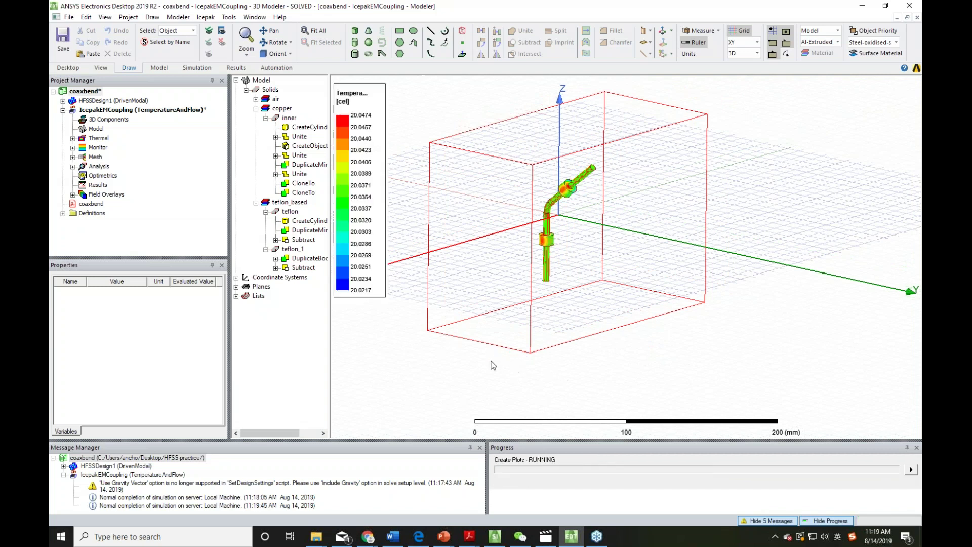
left_click_drag(462, 349, 563, 297, "alt")
mouse_move(371, 208)
left_mouse_down()
mouse_move(439, 203)
mouse_move(367, 193)
left_mouse_up()
middle_click_drag(639, 297, 715, 375)
middle_click_drag(708, 283, 770, 350)
key("shift")
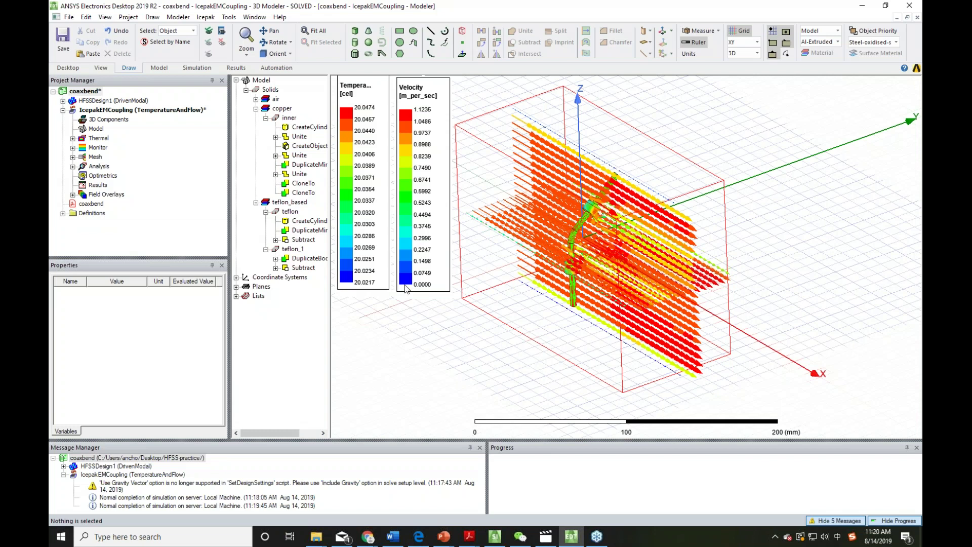
key("alt+Tab")
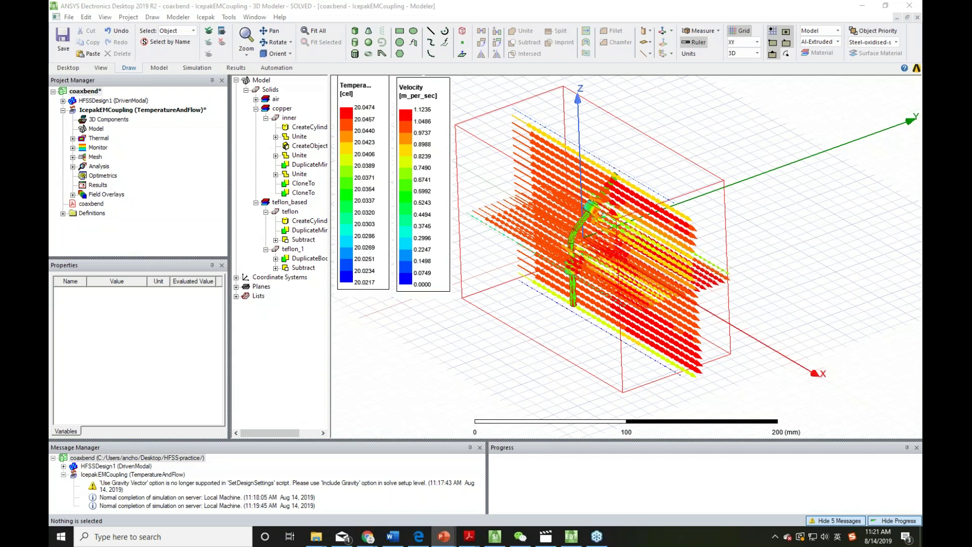
left_click_drag(456, 342, 376, 353, "alt")
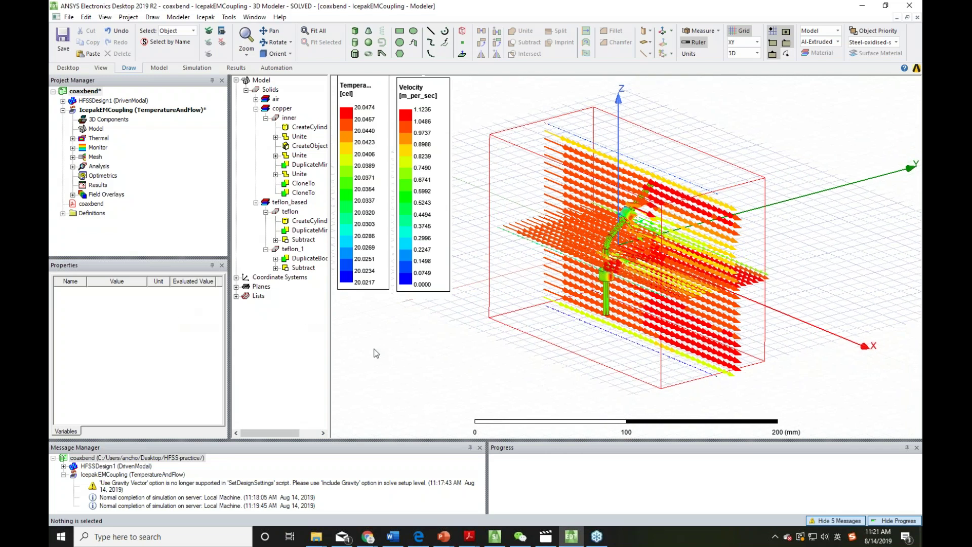
left_click(444, 536)
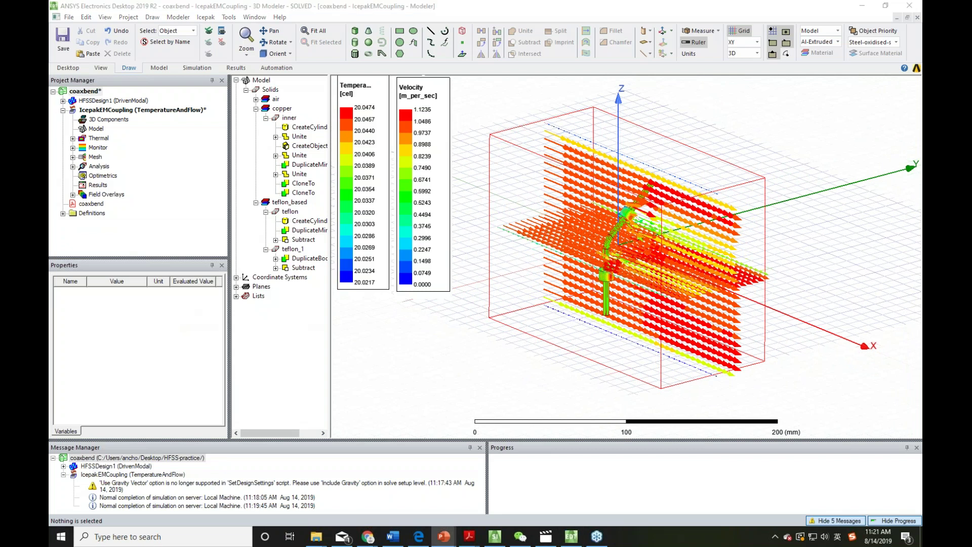
left_click(486, 364)
middle_click_drag(485, 364, 57, 115)
Activate HFSSDesign1 and reopen the ACT Extensions pane with the EMtoIcepak wizard
double_click(71, 100)
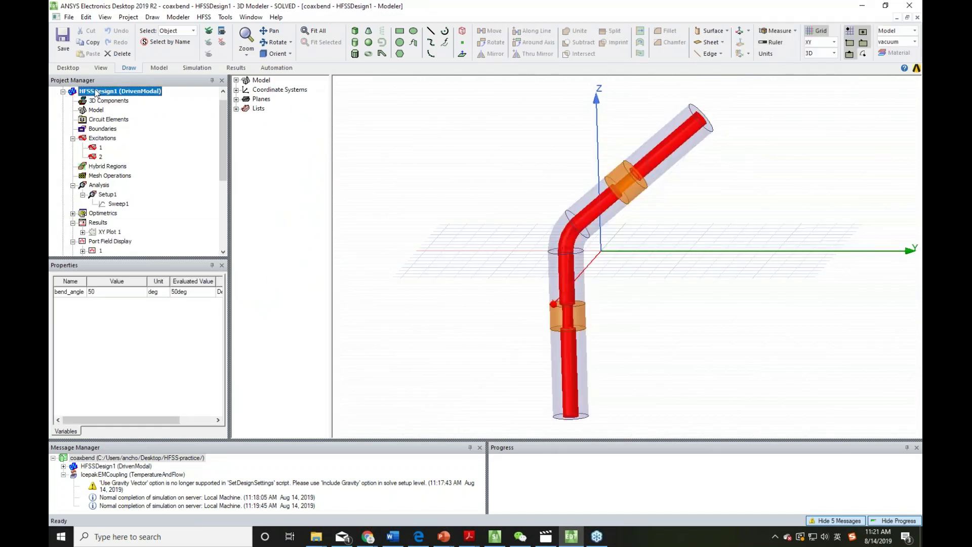
left_click(417, 253)
scroll(137, 104, "up", 1)
left_click(130, 101)
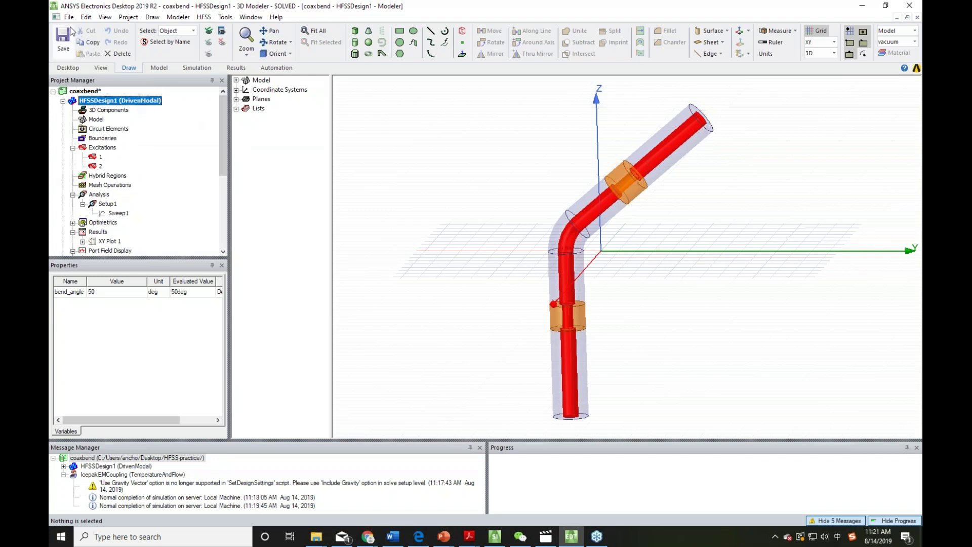
left_click(105, 16)
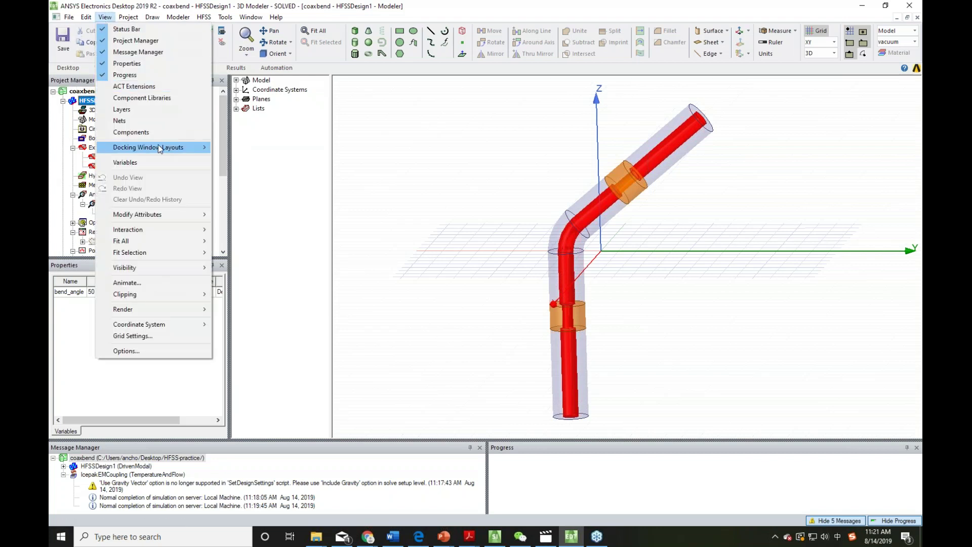
left_click(134, 87)
scroll(734, 243, "up", 2)
Set the simulation type to Natural Convection, keep gravity at -Z and ambient temperature at 20 °C, and launch the simulation
left_click(779, 227)
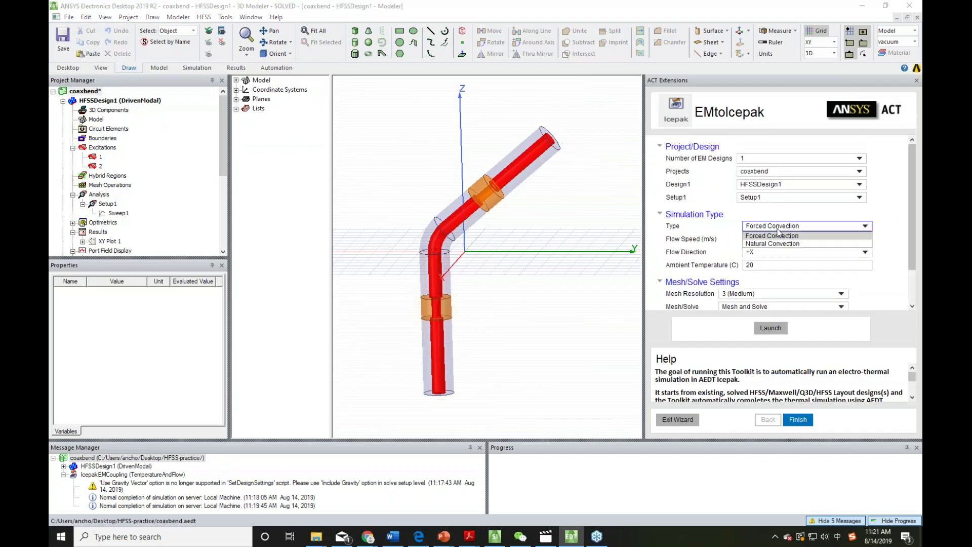
left_click(775, 243)
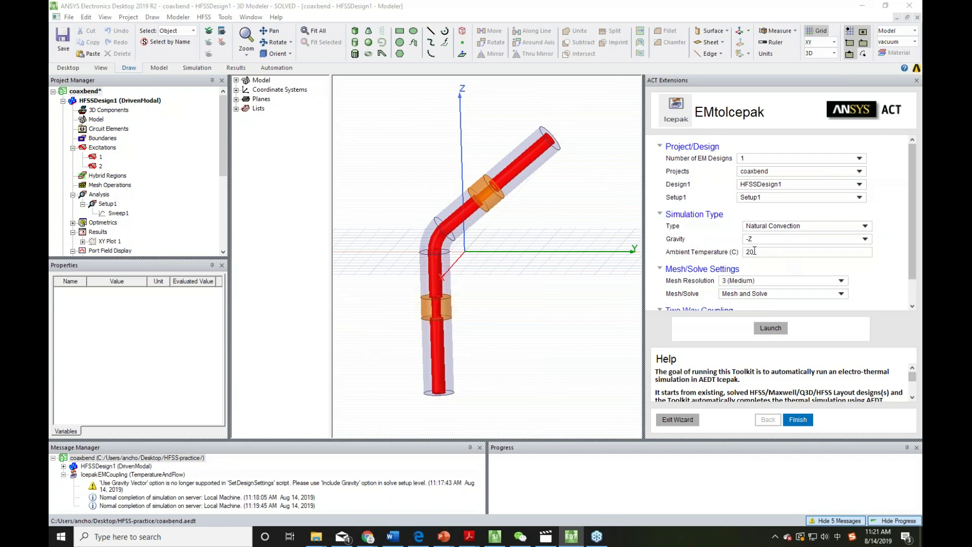
scroll(674, 243, "down", 1)
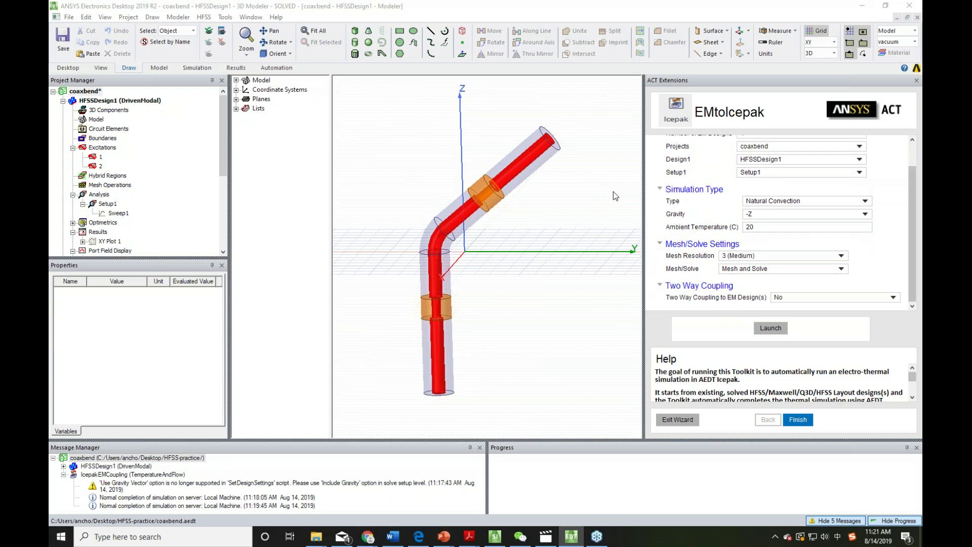
scroll(805, 228, "up", 1)
scroll(807, 239, "down", 1)
left_click(781, 330)
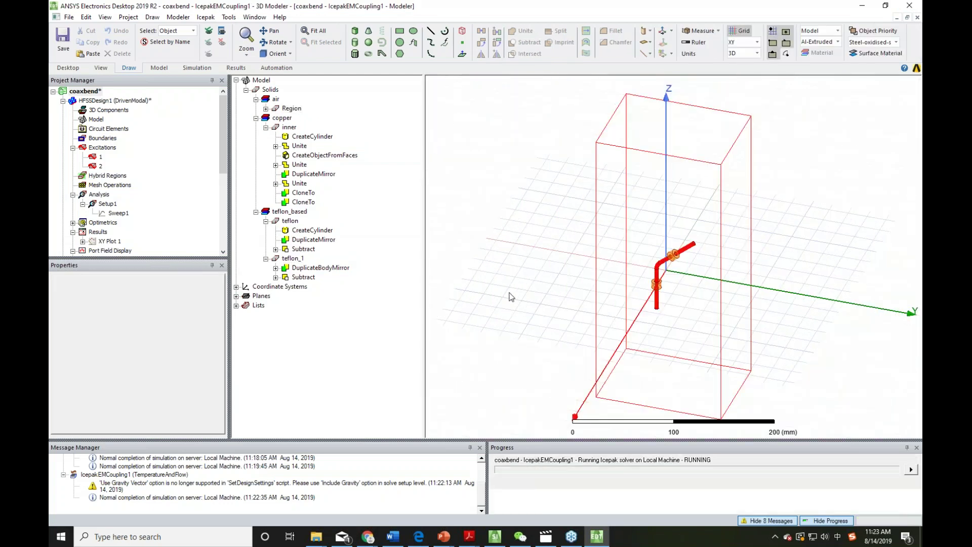
left_click_drag(501, 311, 638, 314, "shift")
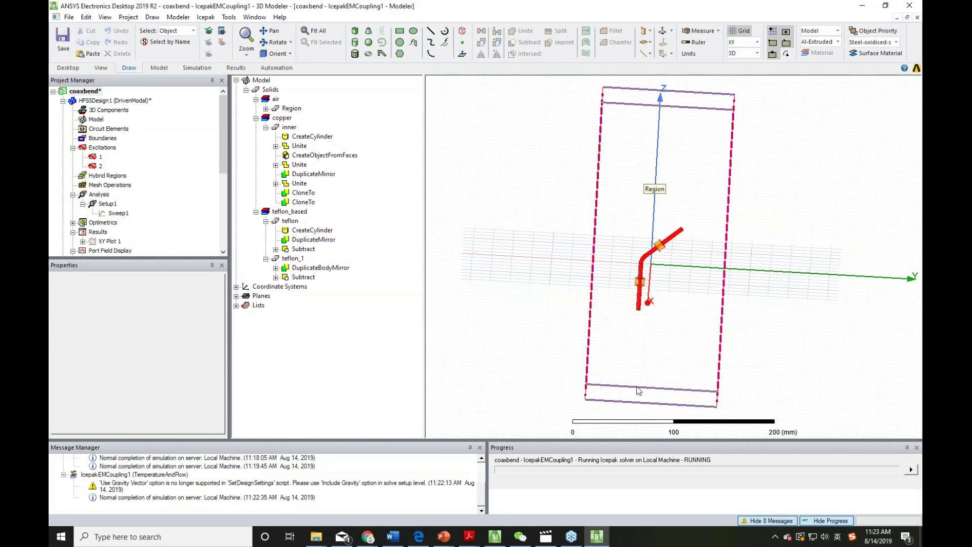
mouse_move(777, 318)
left_mouse_down("alt")
mouse_move(623, 261)
mouse_move(722, 291)
mouse_move(762, 327)
left_mouse_up("alt")
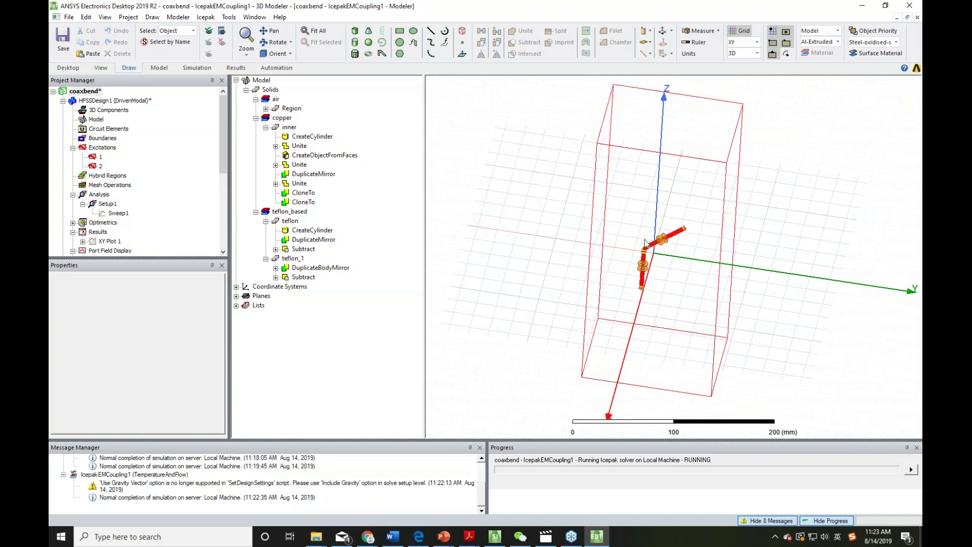
left_click_drag(511, 243, 455, 224, "shift")
key("alt+Tab")
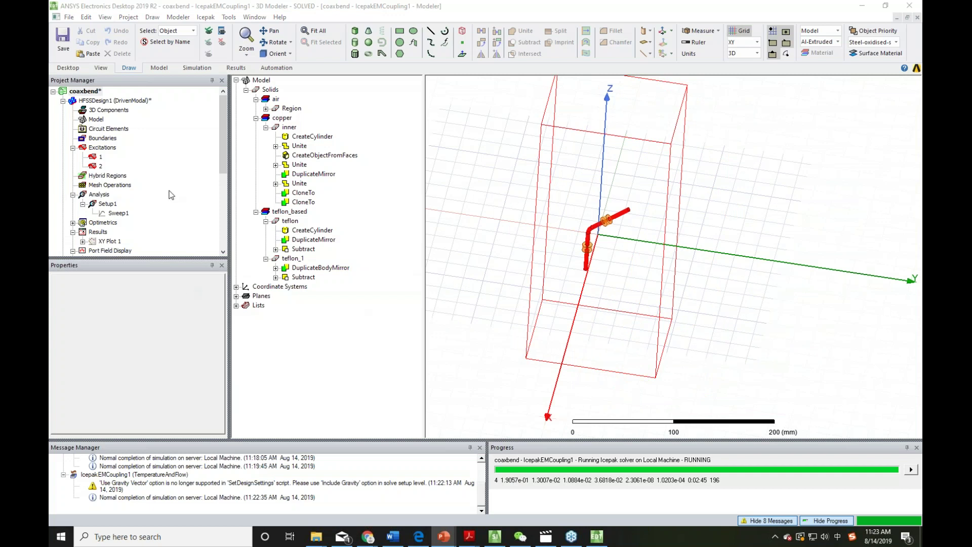
Activate the forced-convection design IcepakEMCoupling and examine its velocity vectors and temperature plot from several directions
scroll(220, 131, "down", 6)
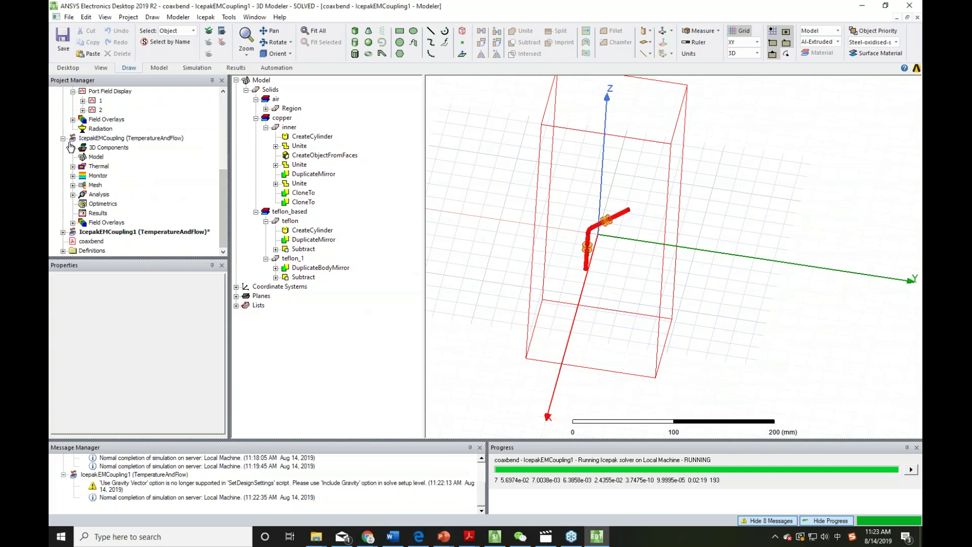
double_click(86, 139)
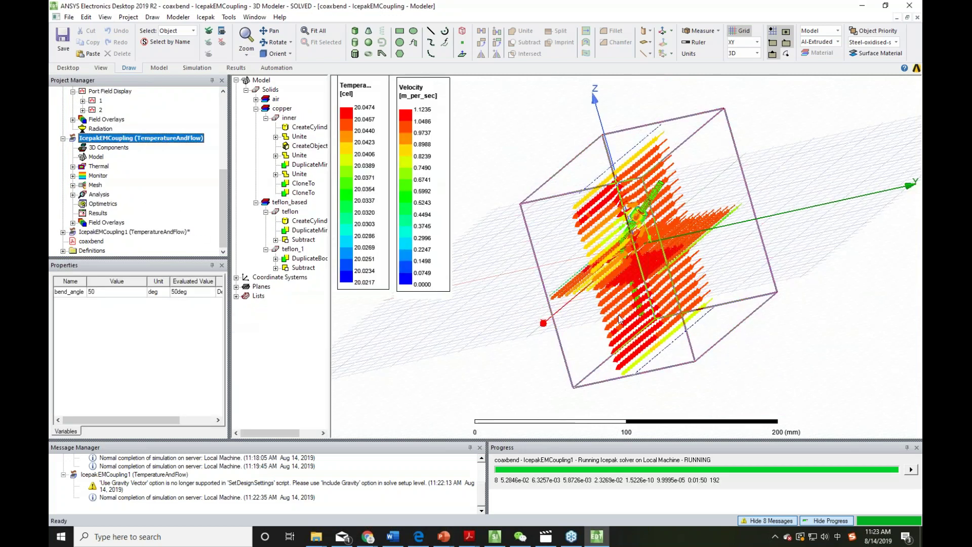
left_click_drag(728, 369, 648, 372, "alt")
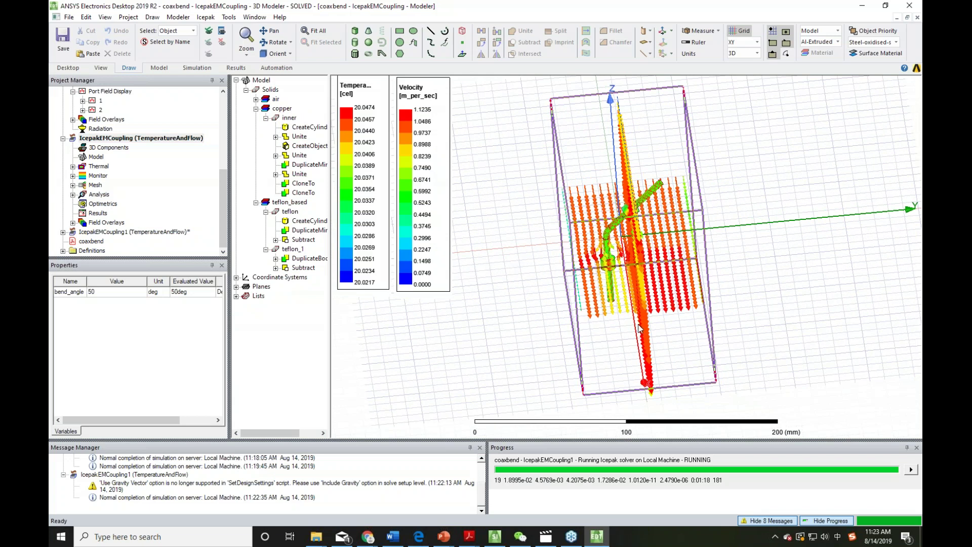
left_click_drag(665, 366, 535, 312, "alt")
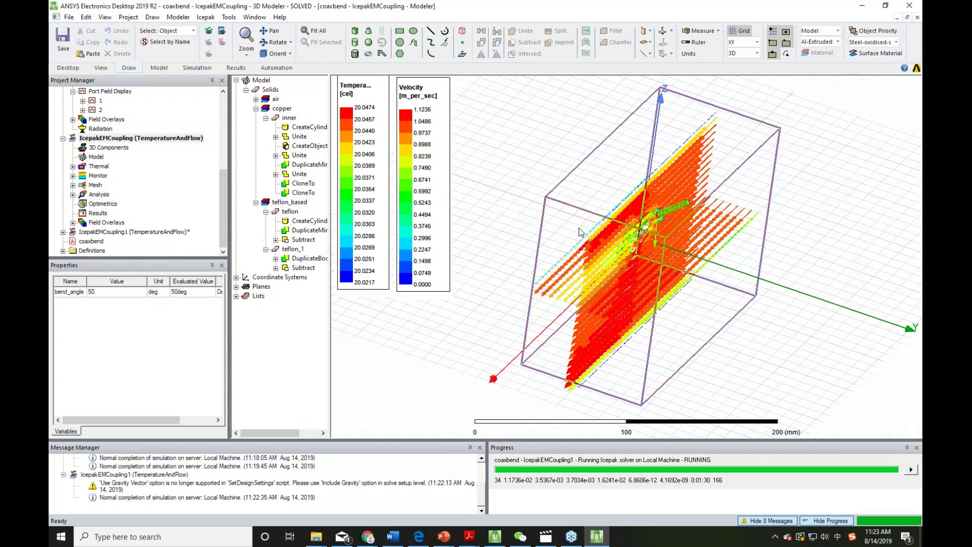
left_click_drag(708, 327, 724, 375, "alt")
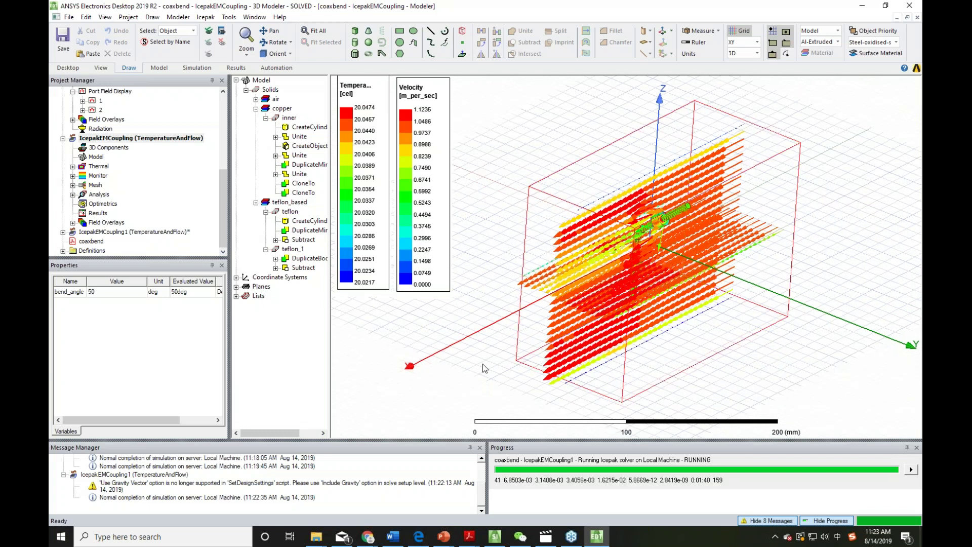
left_click_drag(646, 368, 603, 331, "alt")
Switch to the IcepakEMCoupling1 design with the message area enlarged, and expand that design in the project tree
left_click(124, 234)
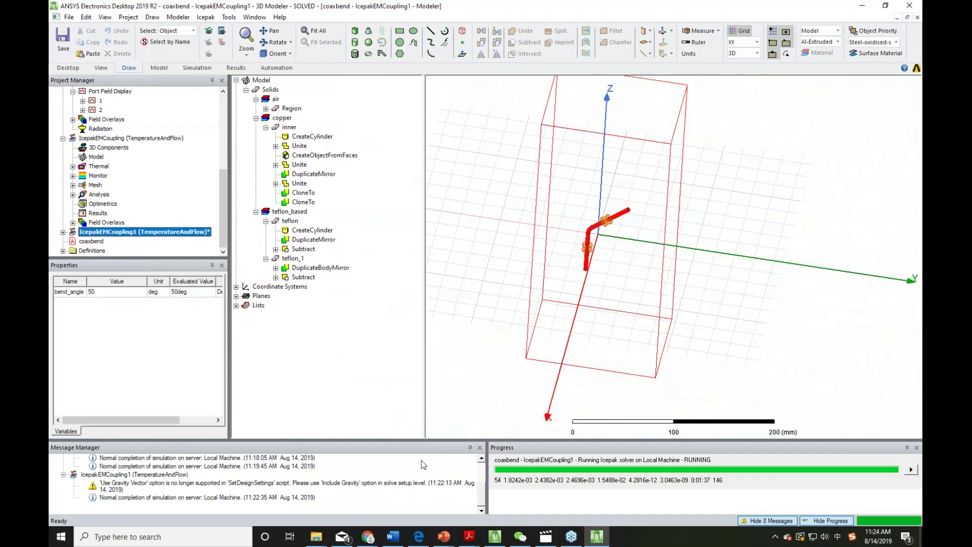
left_click_drag(421, 442, 421, 401)
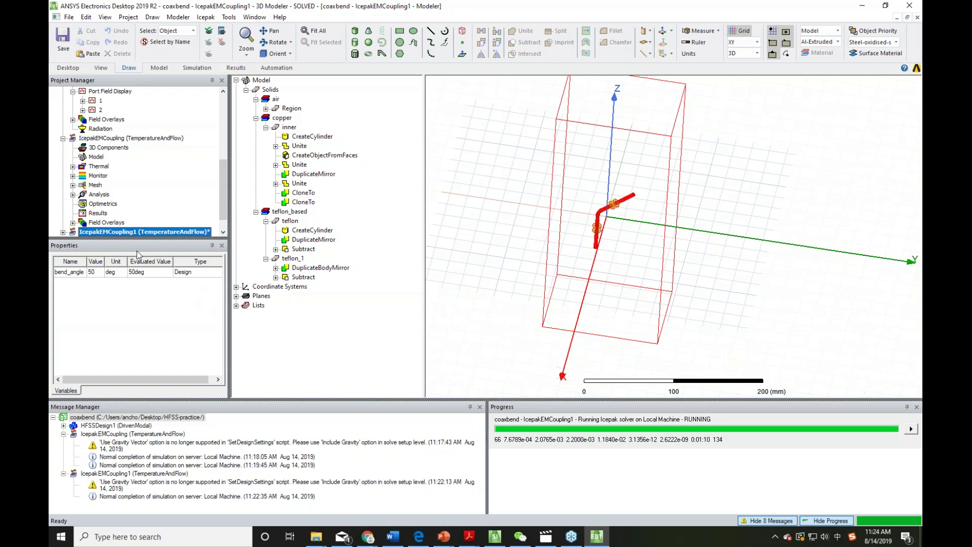
left_click_drag(225, 169, 221, 205)
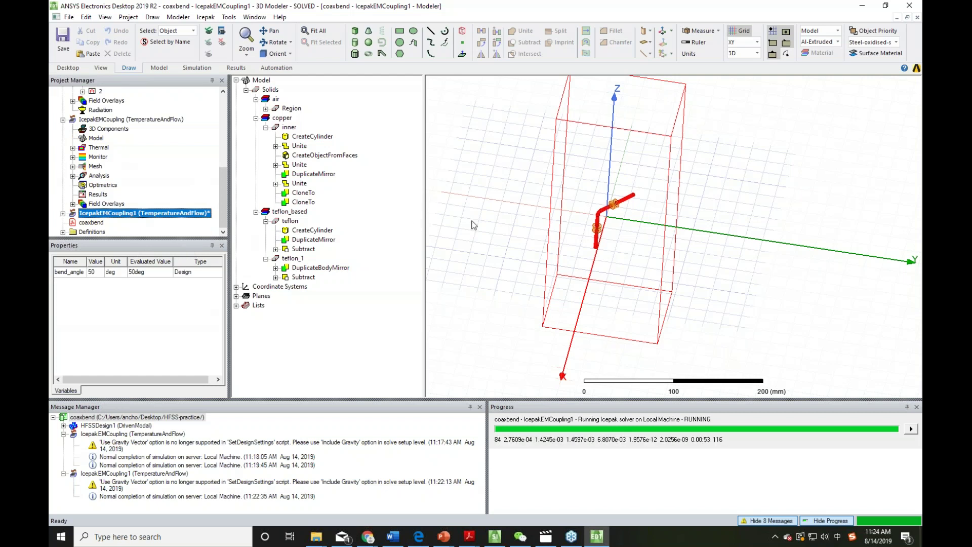
left_click(64, 214)
scroll(74, 218, "down", 1)
scroll(91, 167, "up", 3)
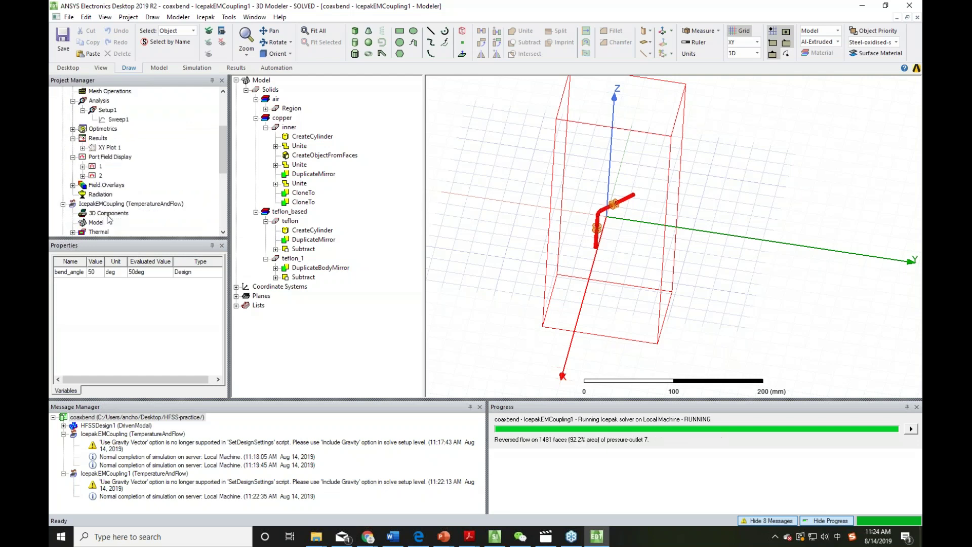
scroll(111, 113, "down", 3)
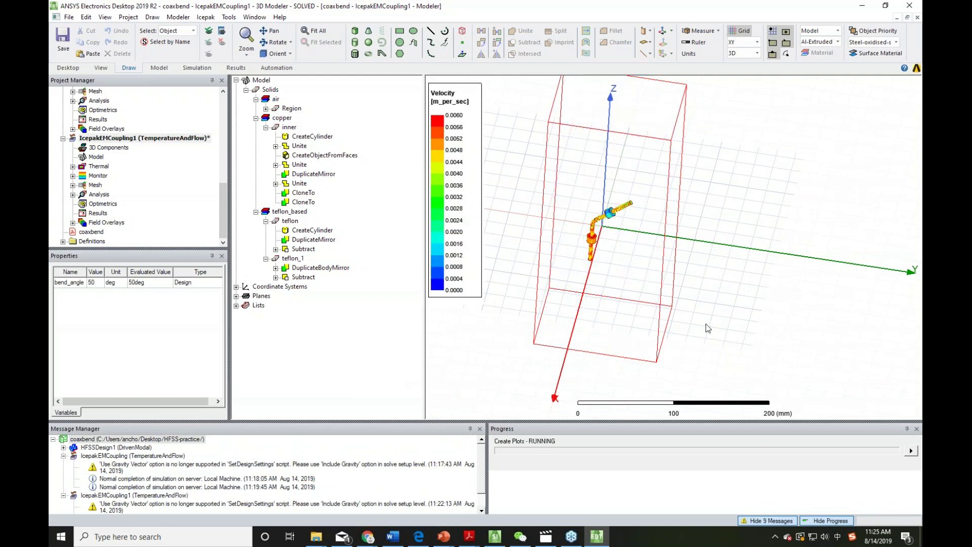
Place the velocity legend beside the temperature legend and view the natural-convection plots with the Z axis upright
left_click_drag(739, 326, 706, 284, "alt")
left_click_drag(473, 203, 547, 204)
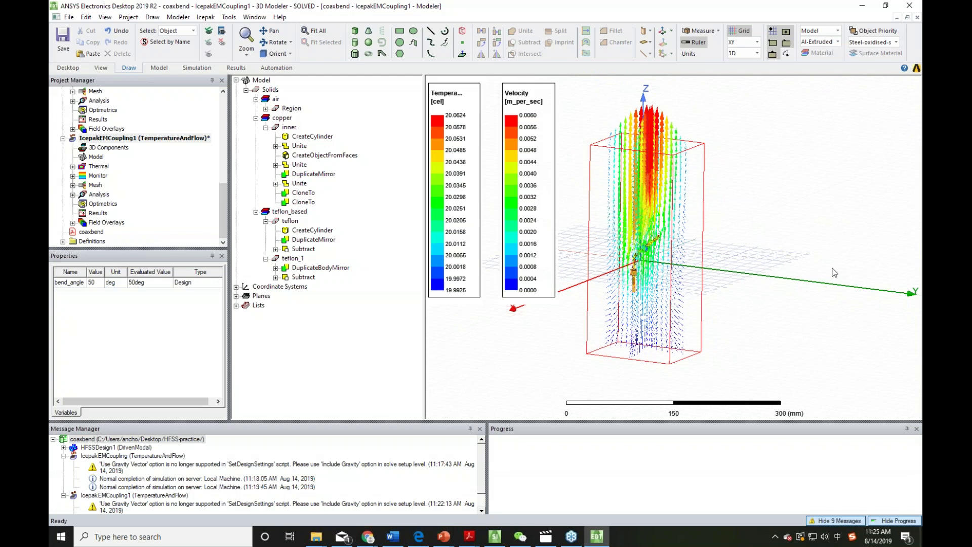
left_click_drag(725, 287, 725, 290, "alt")
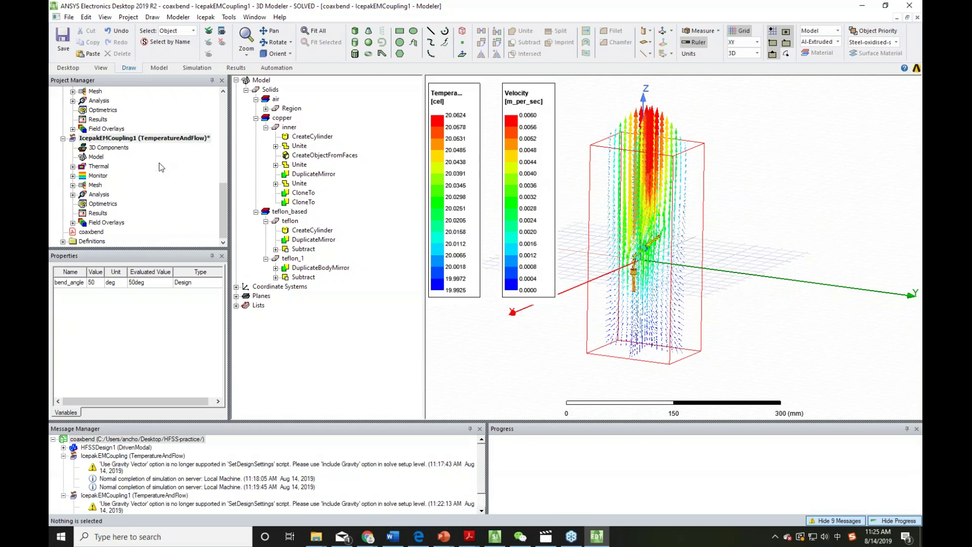
Examine the natural-convection velocity vectors and temperature plot of IcepakEMCoupling1 from several directions, comparing them with both legends
left_click_drag(221, 198, 220, 112)
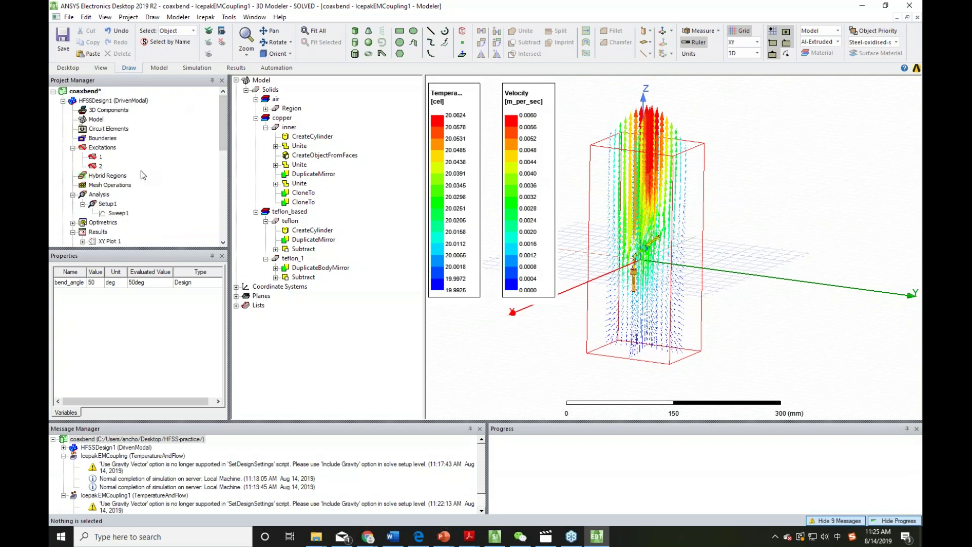
key("alt+Tab")
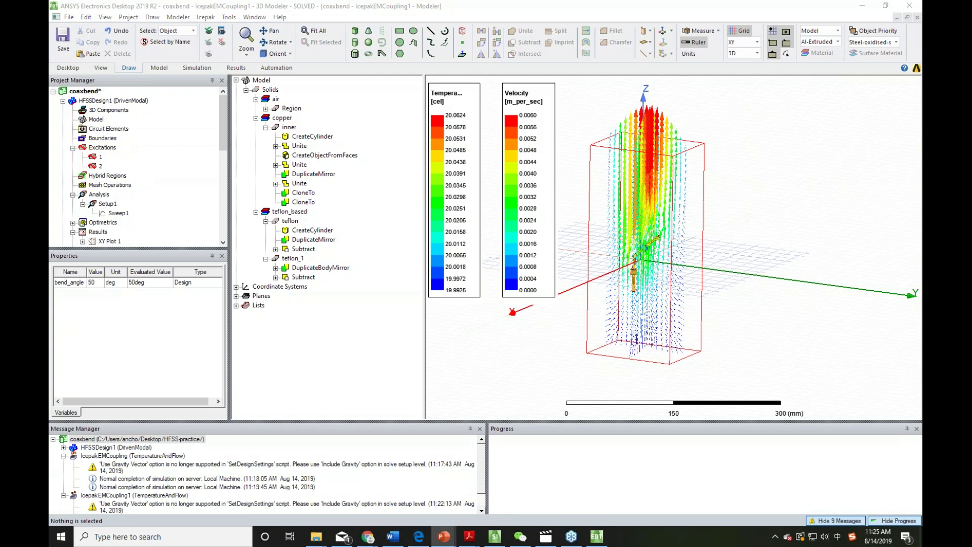
left_click(748, 298)
left_click_drag(738, 290, 778, 290, "alt")
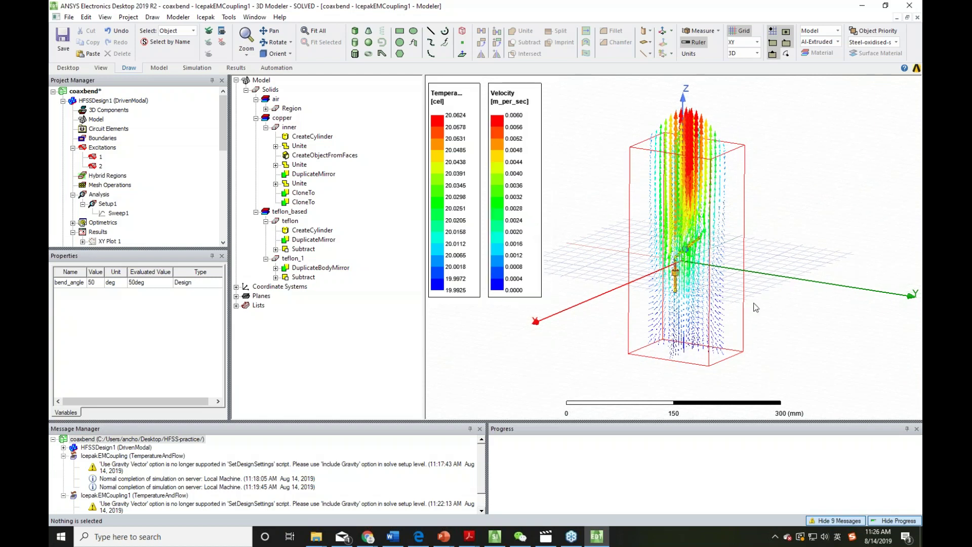
left_click_drag(691, 308, 670, 303, "shift")
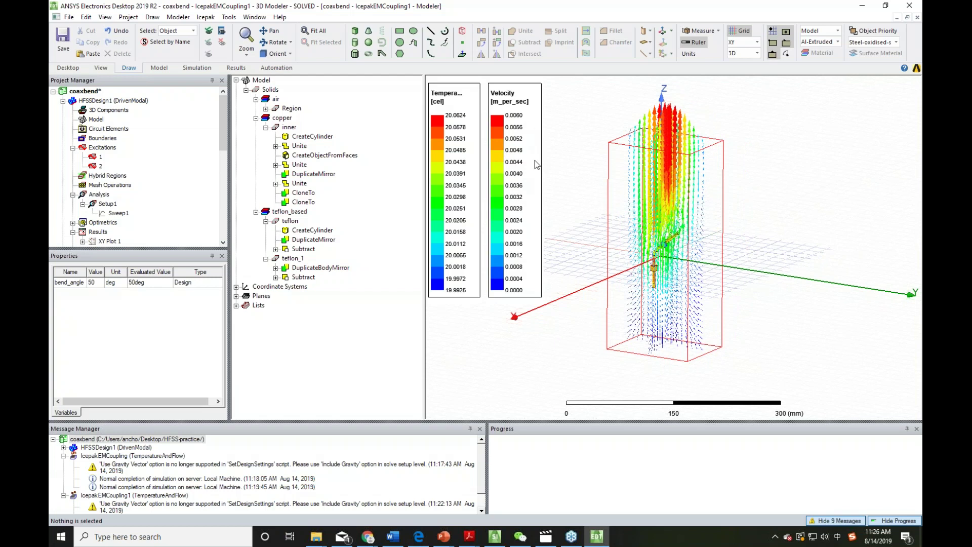
left_click_drag(754, 254, 791, 258, "shift")
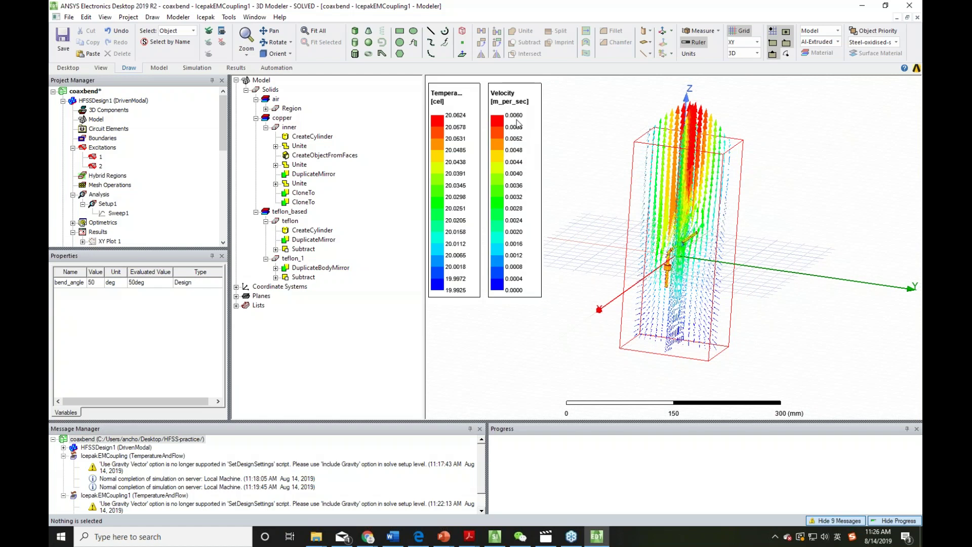
left_click_drag(564, 130, 583, 140, "alt")
left_click_drag(762, 247, 783, 217, "alt")
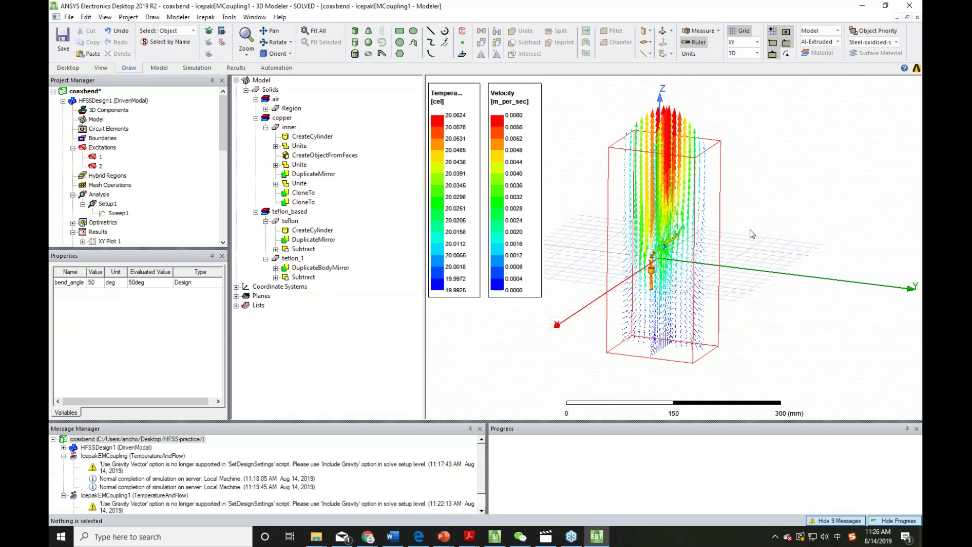
left_click_drag(749, 226, 756, 196, "shift")
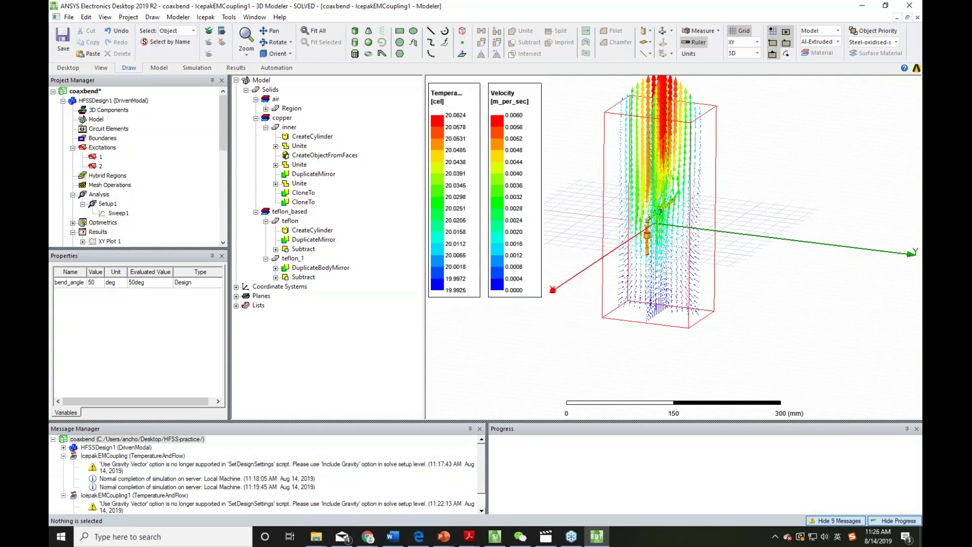
key("shift")
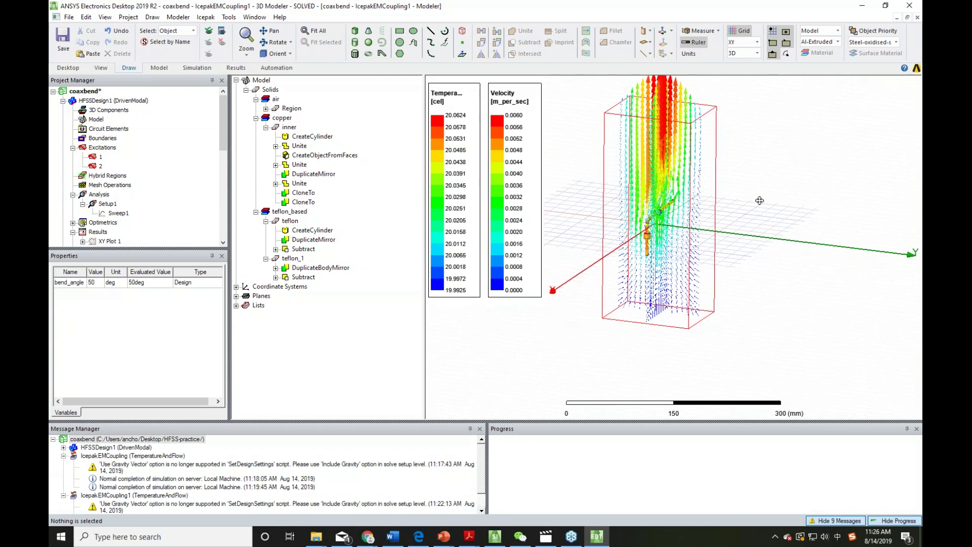
left_click_drag(762, 187, 768, 221, "shift")
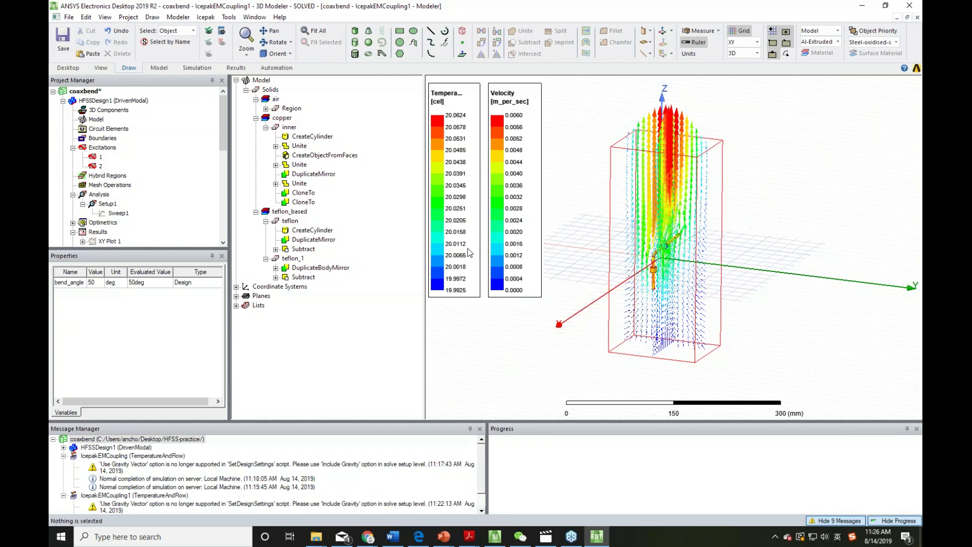
Switch to the PowerPoint deck to consult the Icepak demo slides, and return to Electronics Desktop
key("alt+Tab")
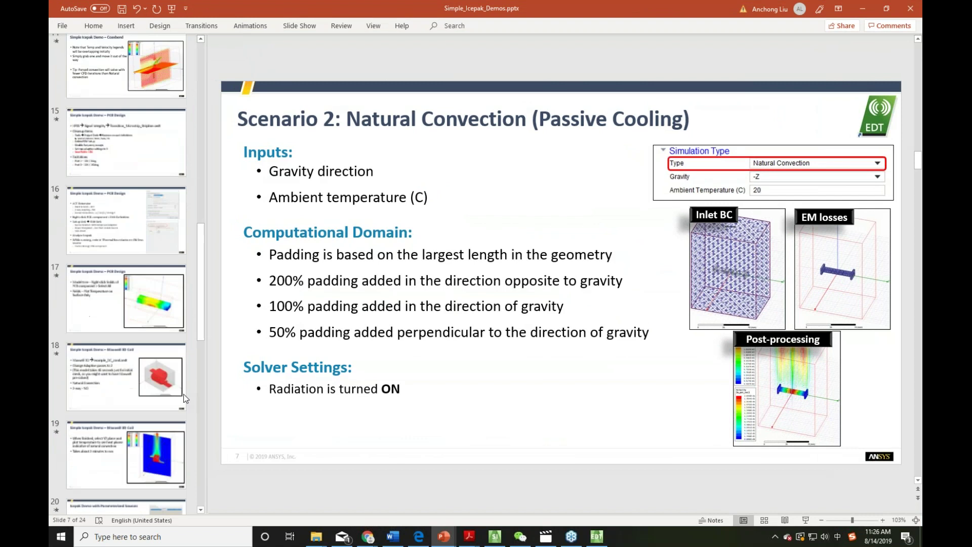
scroll(181, 396, "down", 5)
left_click(138, 370)
key("alt+Tab")
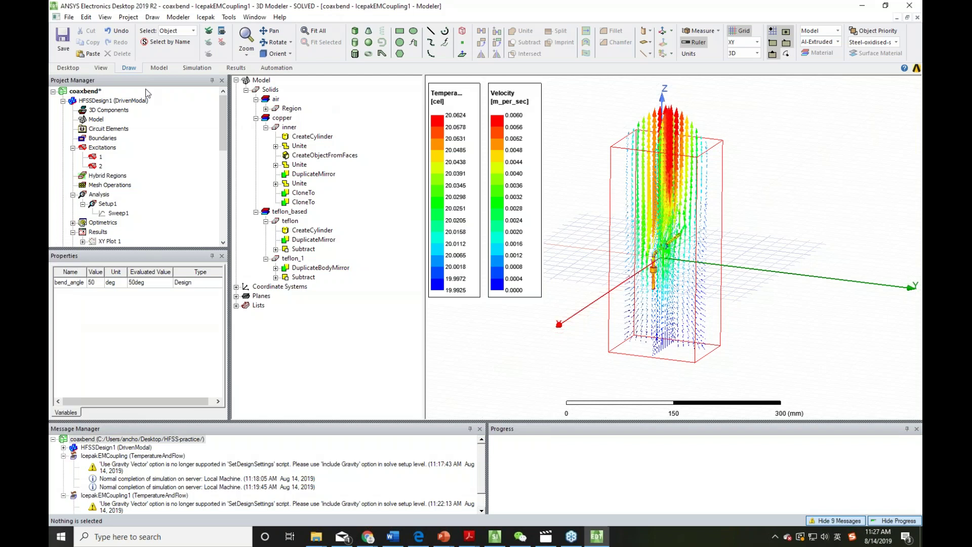
Open the example_DC_cond project from the Maxwell 3D examples folder and expand MaxwellDesign1 with its analysis and field overlays in the project tree
left_click(68, 17)
left_click(99, 53)
double_click(377, 279)
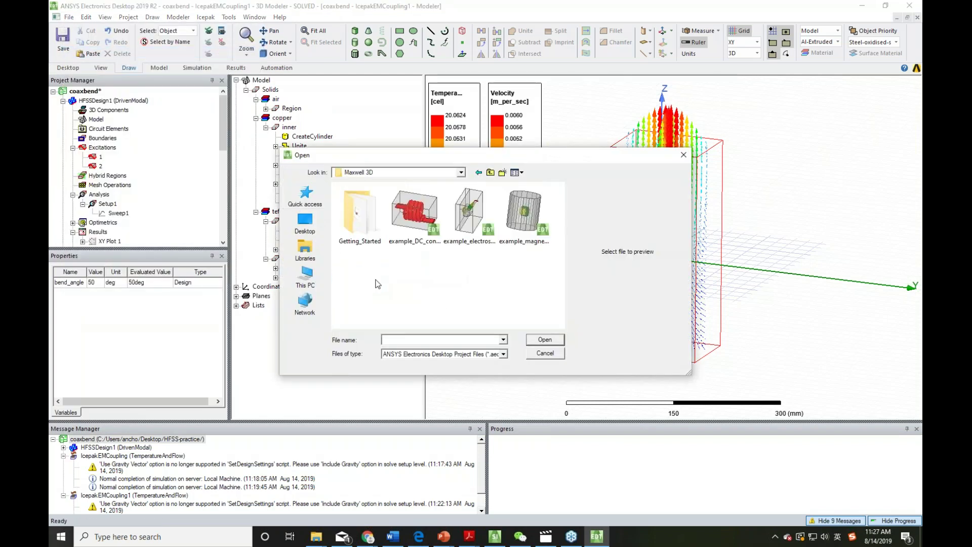
double_click(412, 215)
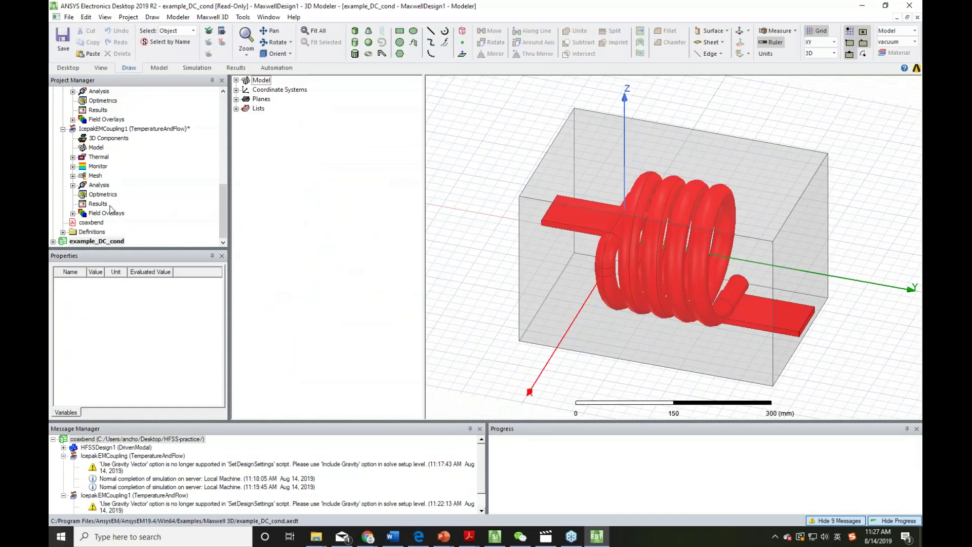
left_click(63, 232)
left_click(73, 232)
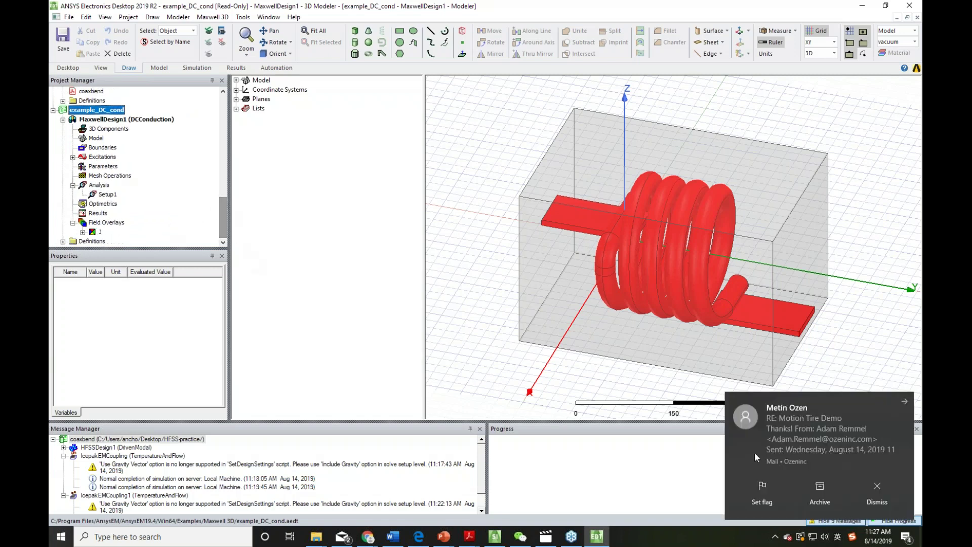
left_click(897, 484)
left_click(263, 217)
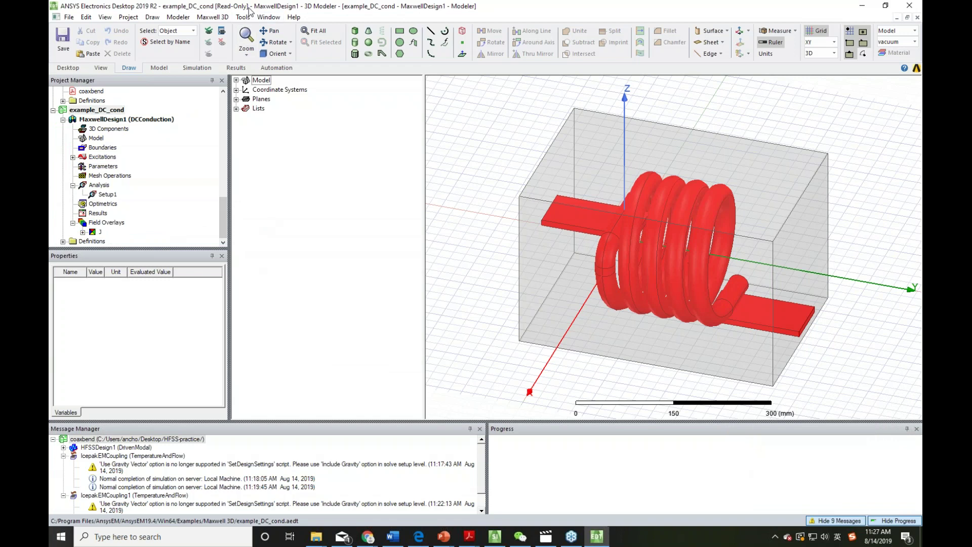
Set the maximum number of passes for Setup1 of MaxwellDesign1 to 2
left_click(104, 195)
right_click(103, 196)
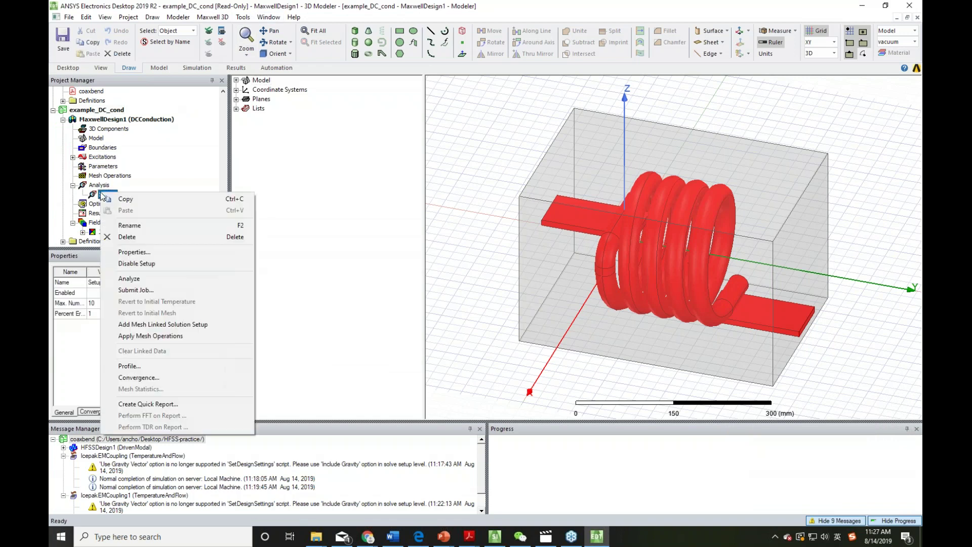
left_click(100, 351)
left_click(101, 303)
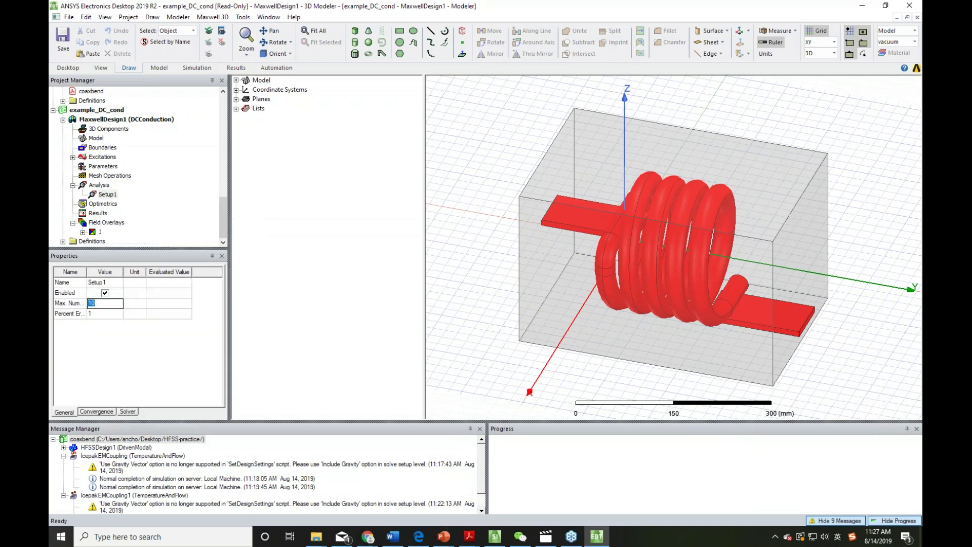
type("3")
key("Return")
left_click(96, 375)
double_click(87, 270)
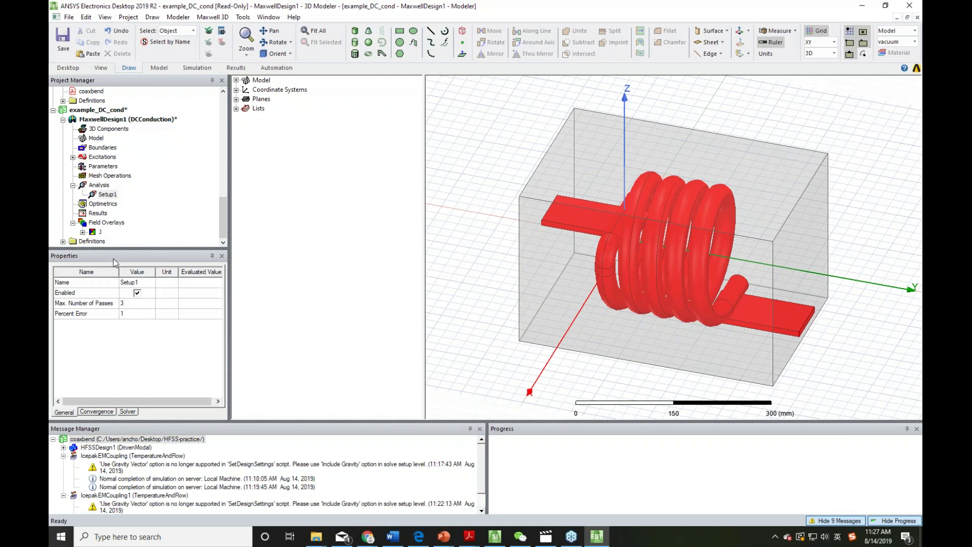
right_click(107, 195)
left_click(76, 343)
type("2")
key("Return")
Start analyzing the Maxwell Setup1, saving the project as example_DC_cond.aedt in the maxwell - practice folder on the Desktop
right_click(108, 195)
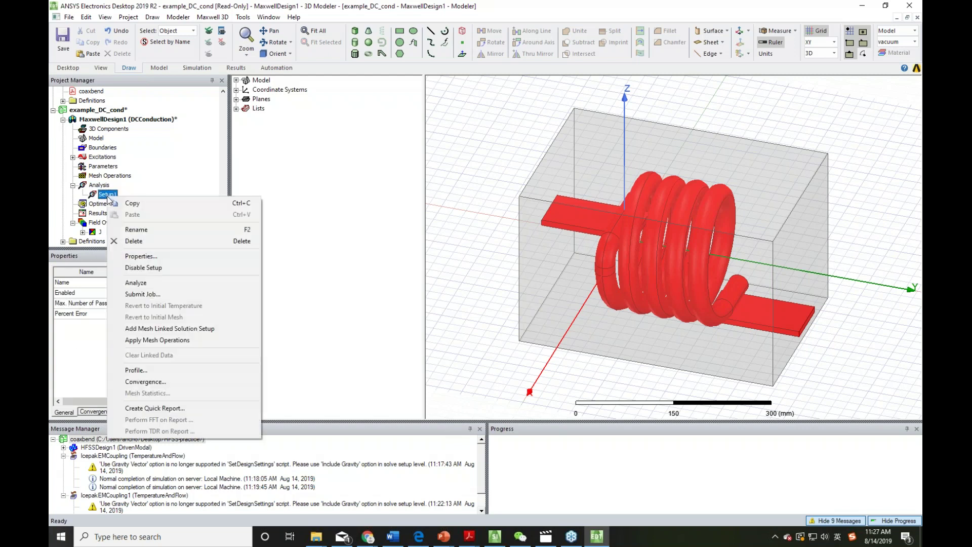
left_click(151, 294)
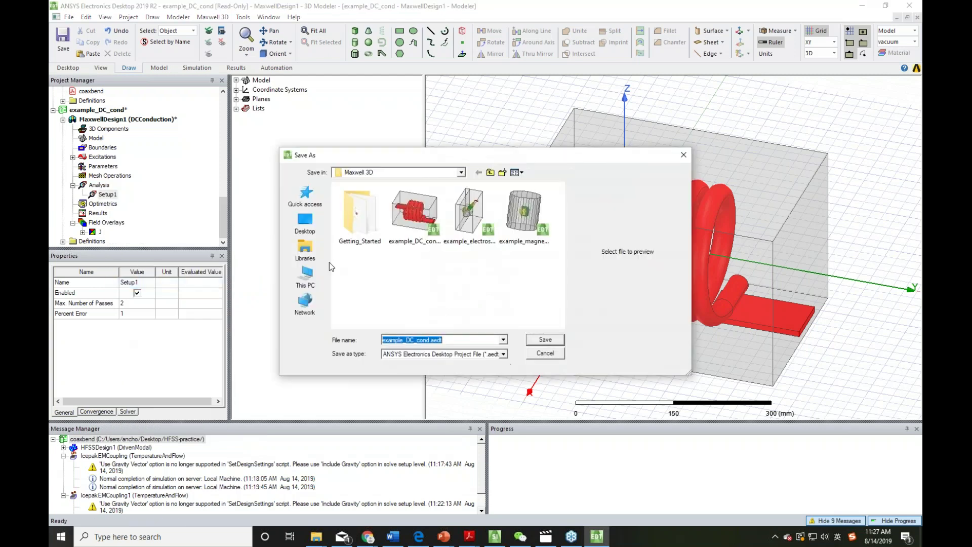
left_click(305, 276)
left_click(305, 223)
scroll(407, 284, "down", 10)
scroll(406, 290, "down", 10)
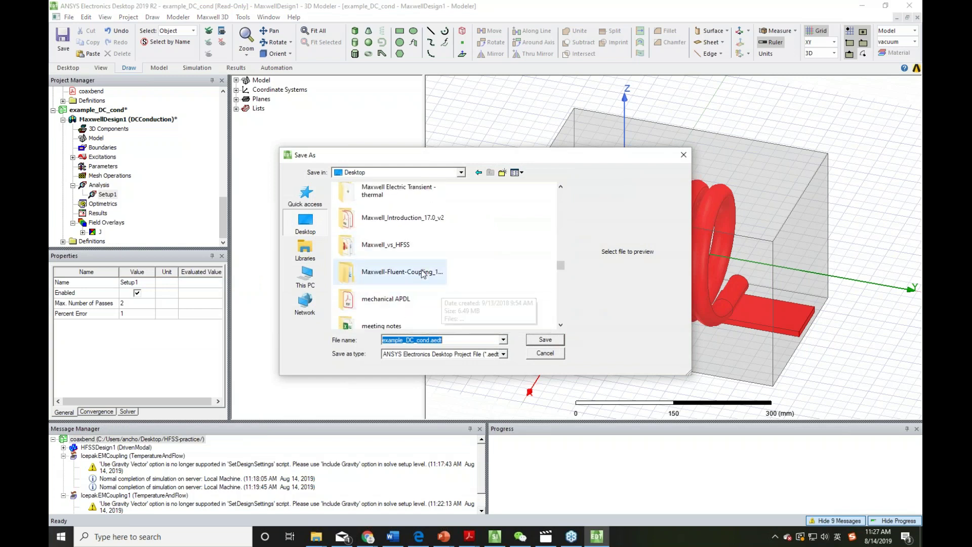
scroll(416, 274, "up", 2)
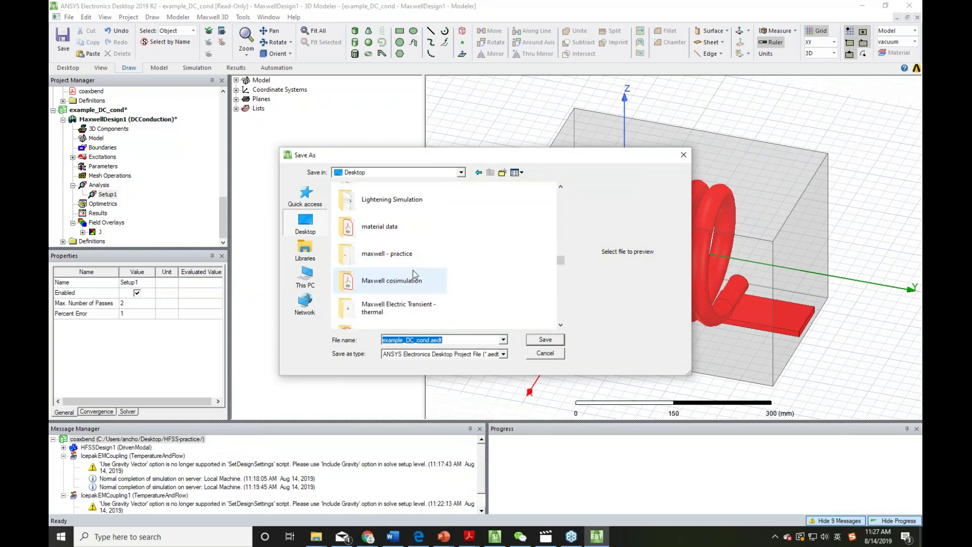
double_click(387, 253)
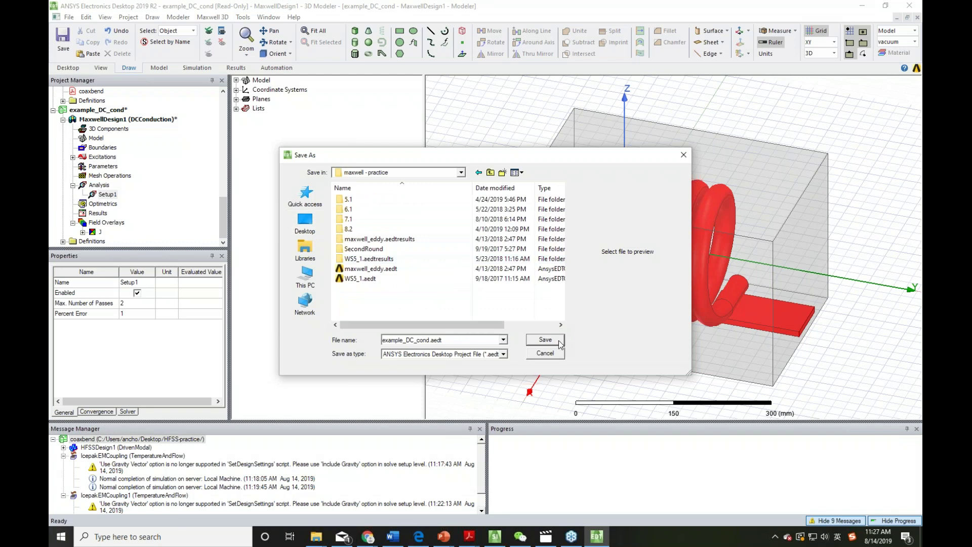
left_click(560, 344)
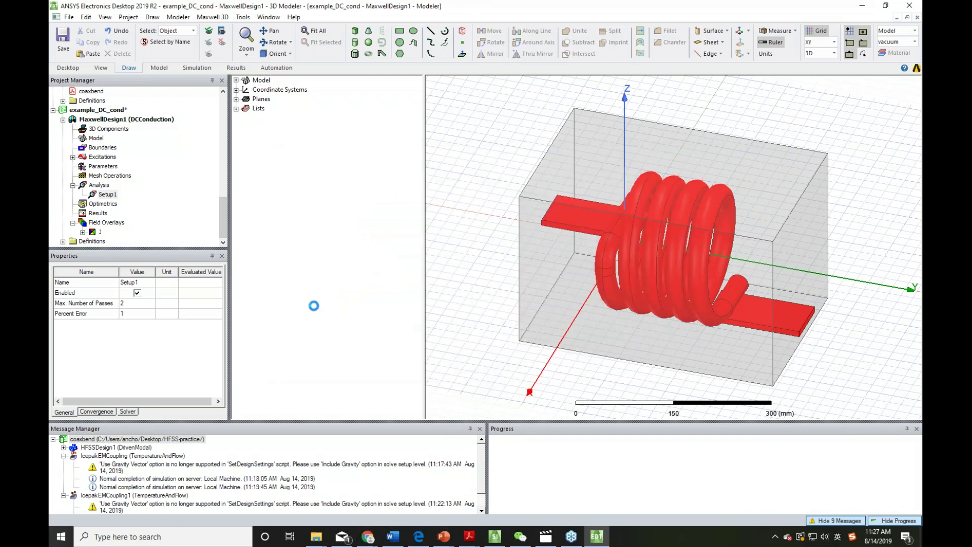
Enlarge the project tree area to show the whole example_DC_cond design while the solve is in progress
key("alt+Tab")
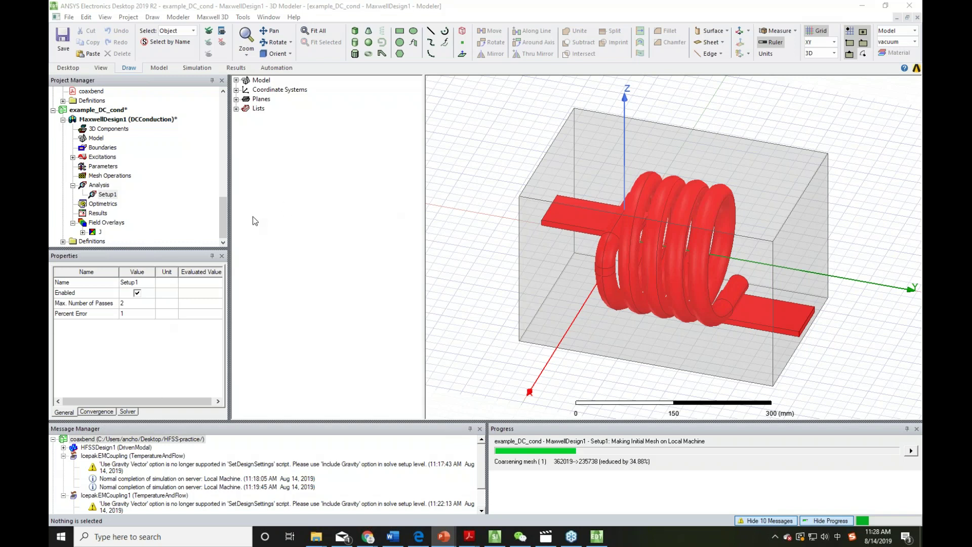
left_click_drag(182, 250, 183, 306)
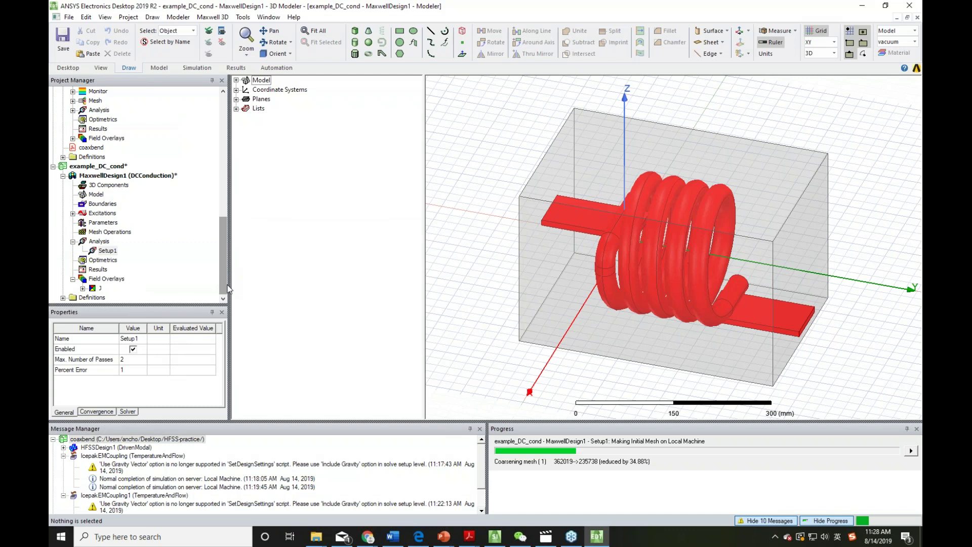
key("alt+Tab")
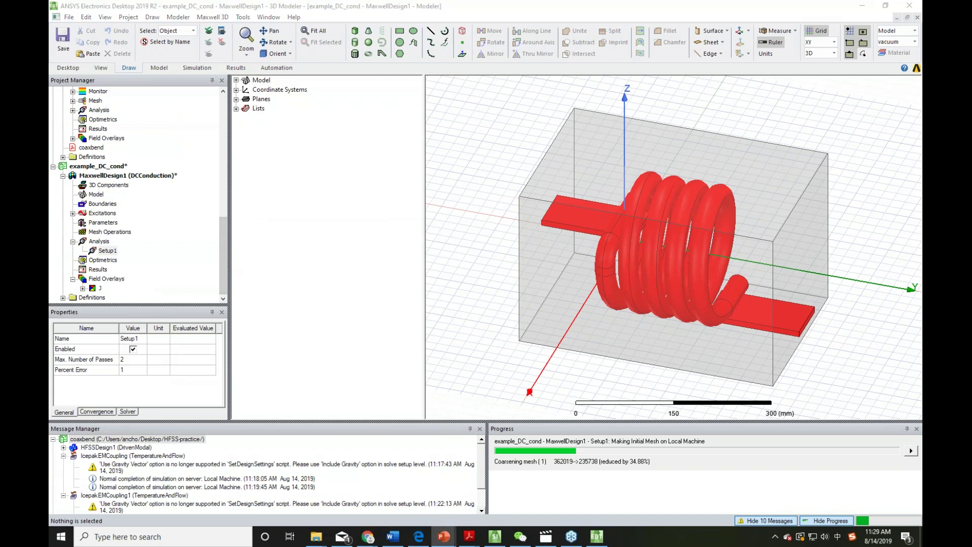
left_click_drag(223, 231, 221, 247)
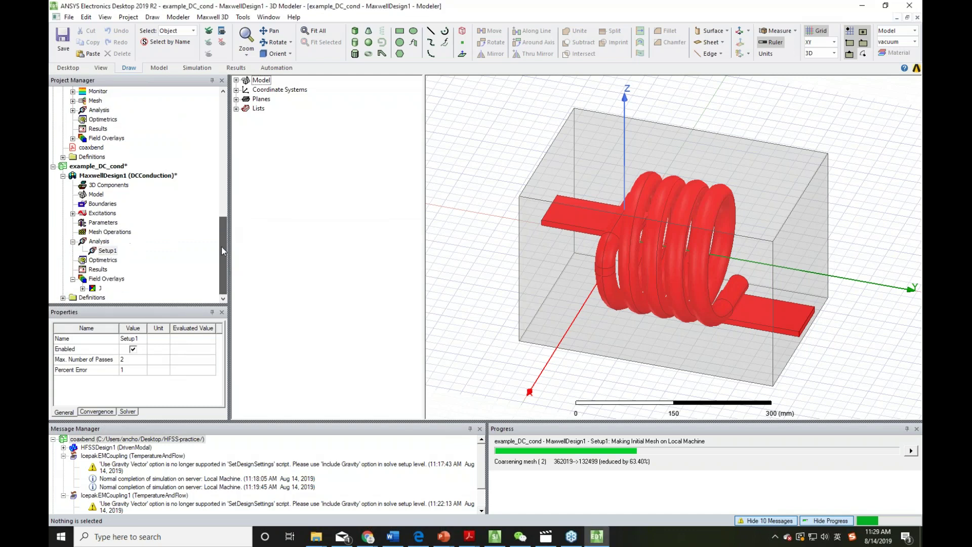
key("alt+Tab")
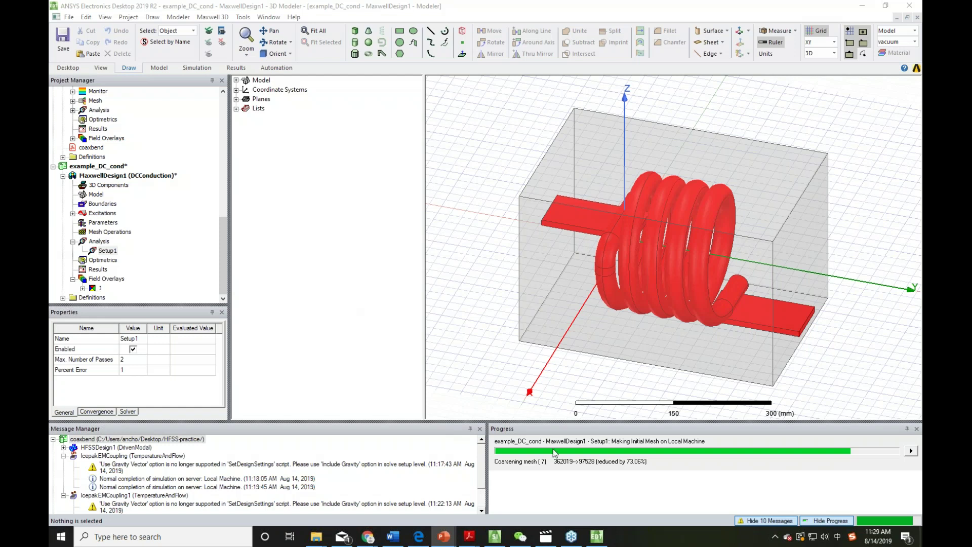
Enlarge the message area, show the EMtoIcepak wizard and try to change its source project from coaxbend
left_click(334, 395)
left_click_drag(411, 422, 299, 377)
left_click(105, 17)
left_click(117, 87)
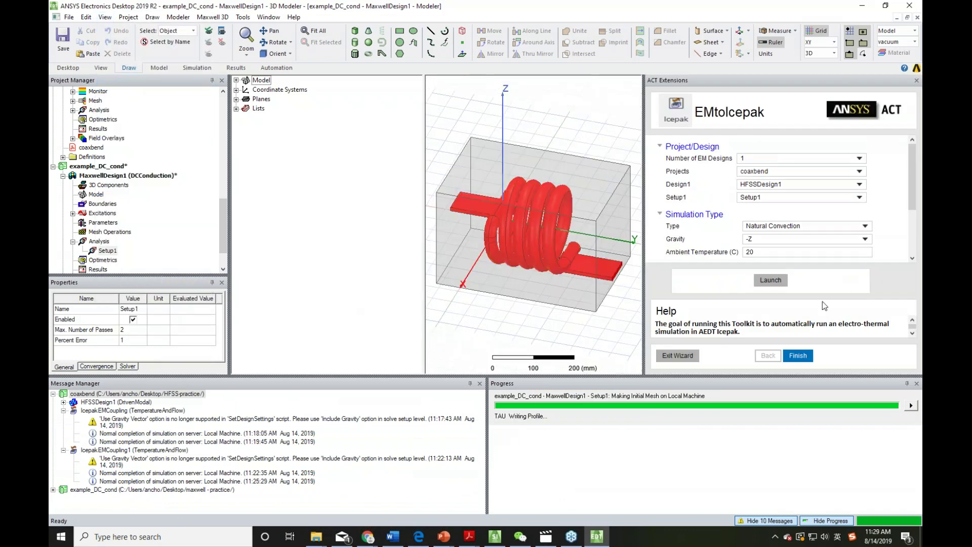
left_click(860, 160)
left_click(859, 159)
left_click(859, 171)
left_click(862, 183)
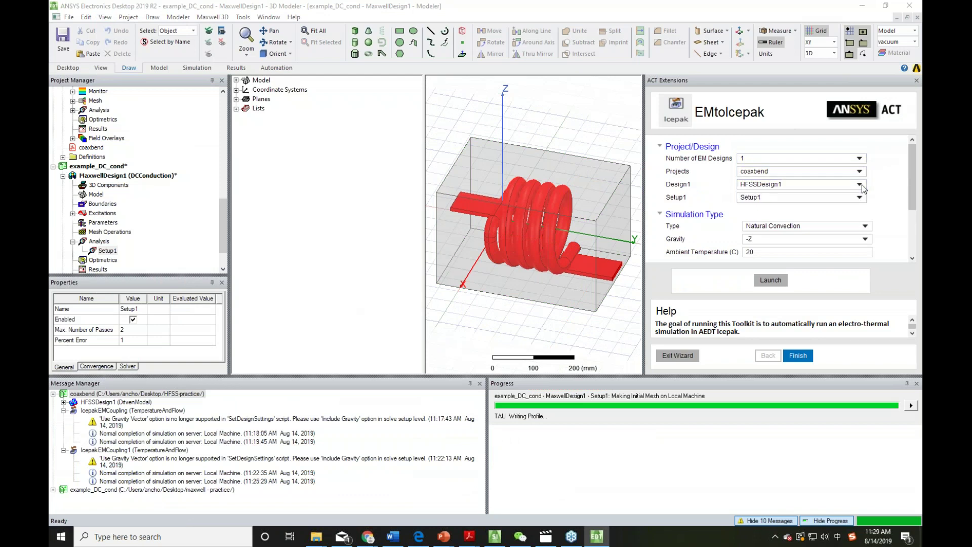
Close and reopen the ACT Extensions panel, then exit and relaunch the EMtoIcepak wizard to refresh its project data
left_click(916, 80)
left_click(105, 16)
left_click(126, 87)
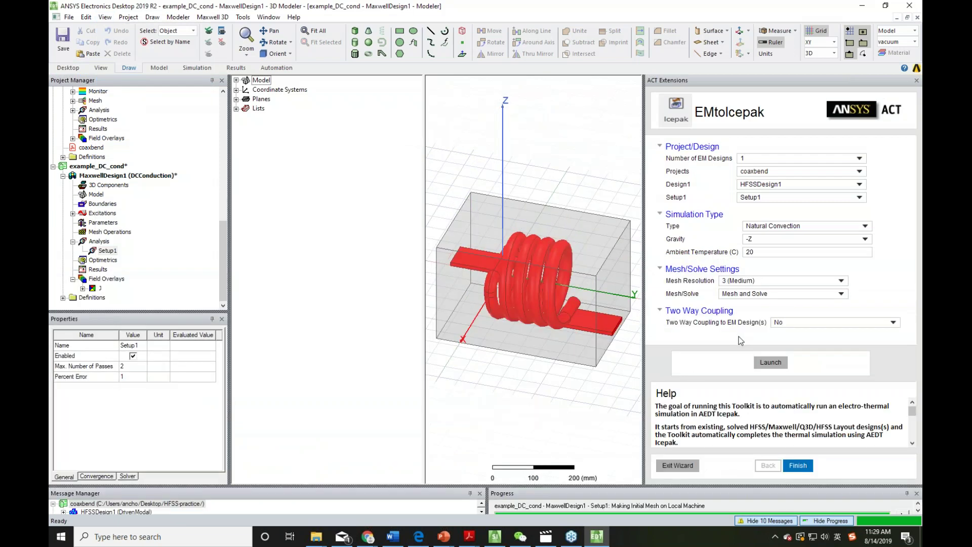
left_click(684, 463)
left_click(764, 304)
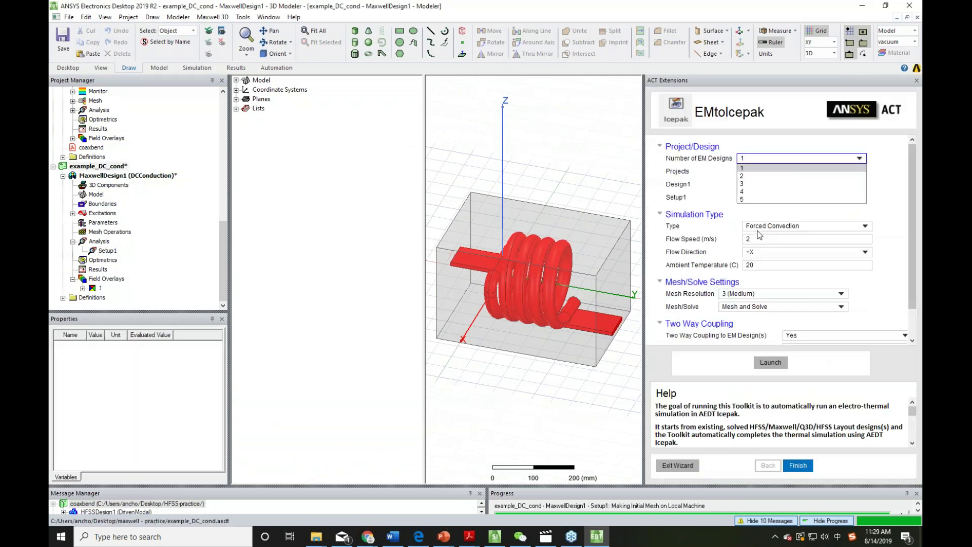
Use one EM design from the example_DC_cond project and set the simulation type to Natural Convection
left_click(780, 169)
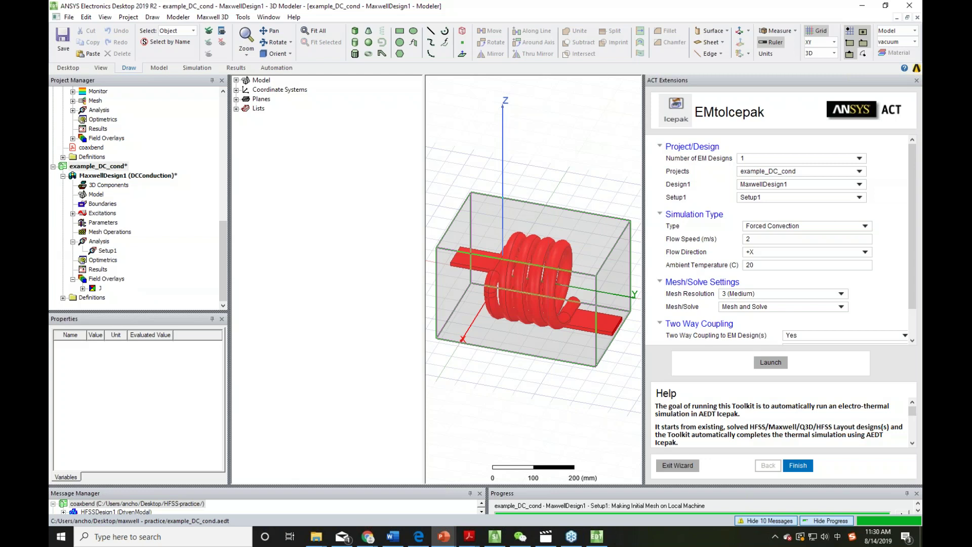
left_click(785, 226)
left_click(793, 244)
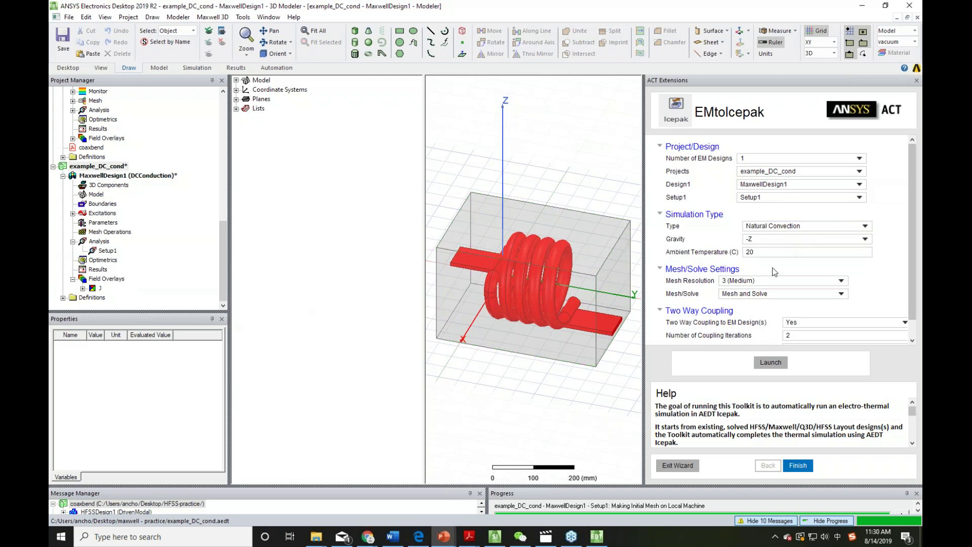
Try the Yes option for continuing Icepak iterations during coupling, and set it back to No
scroll(810, 306, "down", 1)
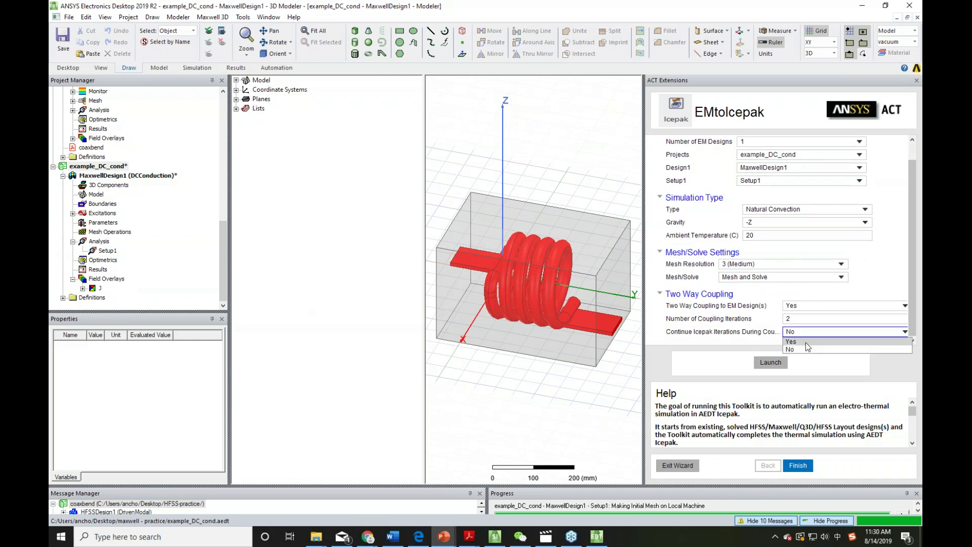
left_click(798, 344)
scroll(753, 335, "down", 1)
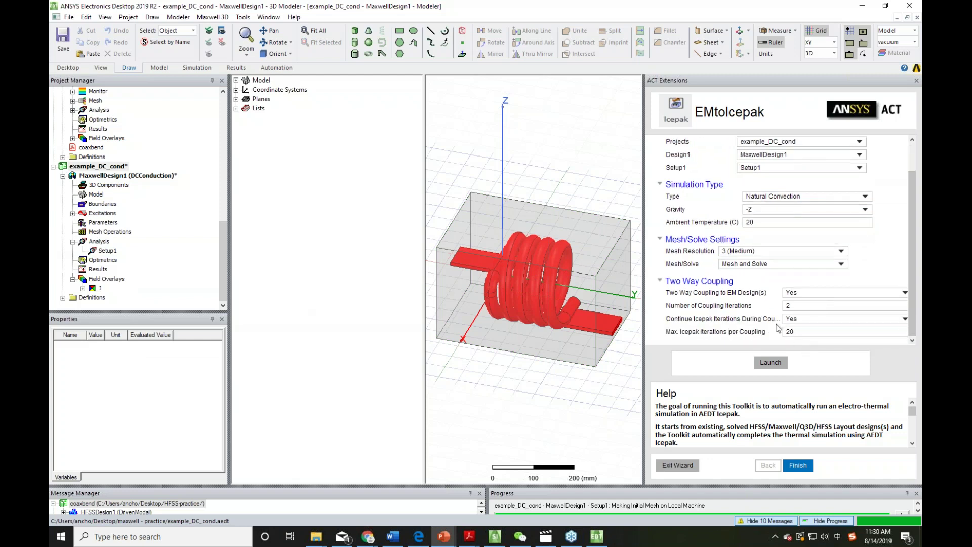
double_click(796, 307)
left_click(718, 309)
left_click(800, 319)
left_click(801, 341)
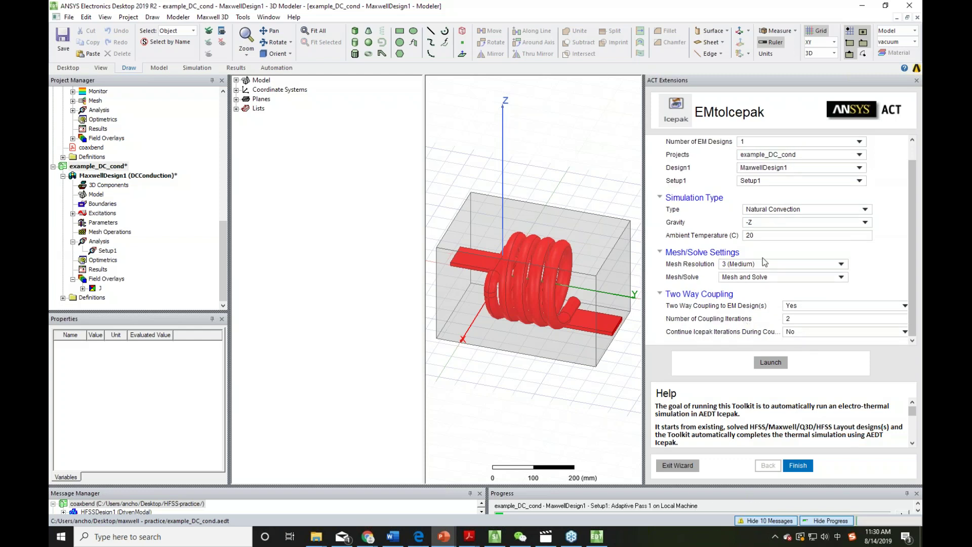
Enlarge the model view and message area, and expand the MaxwellDesign1 messages under example_DC_cond to follow the solve
left_click_drag(644, 205, 784, 205)
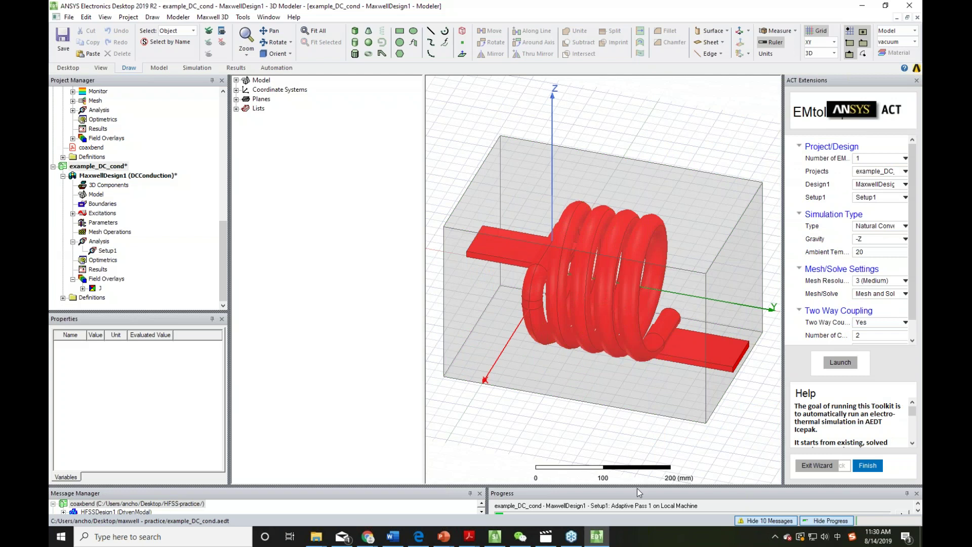
left_click_drag(637, 486, 638, 404)
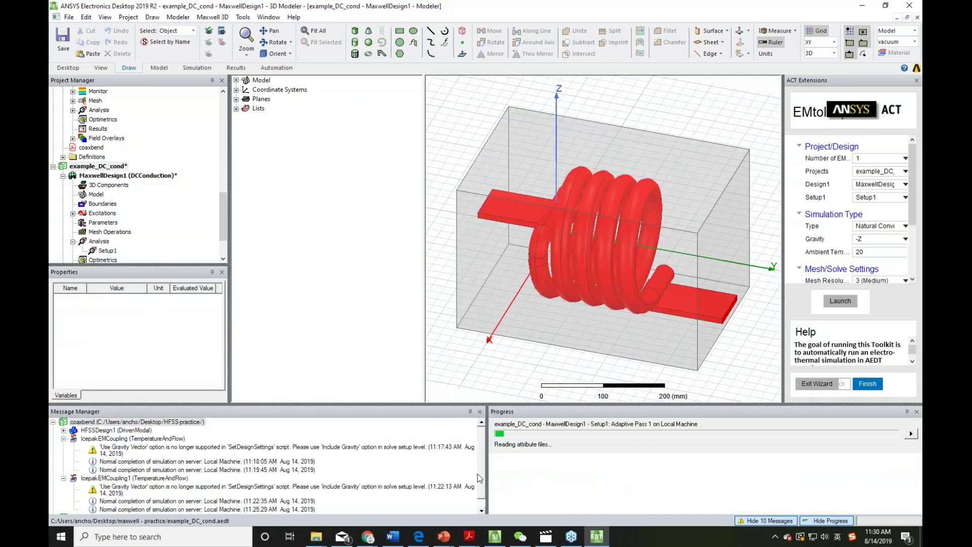
scroll(485, 496, "down", 1)
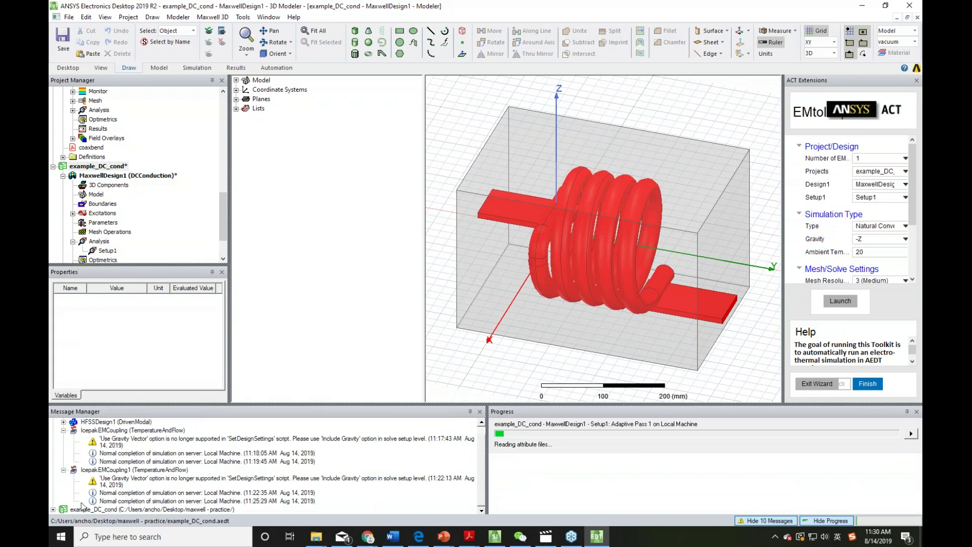
double_click(64, 509)
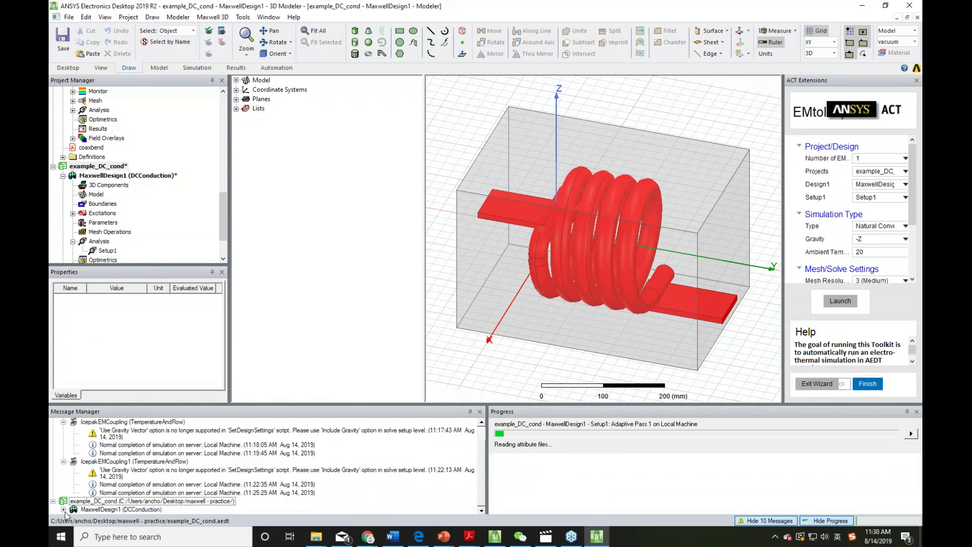
left_click(64, 509)
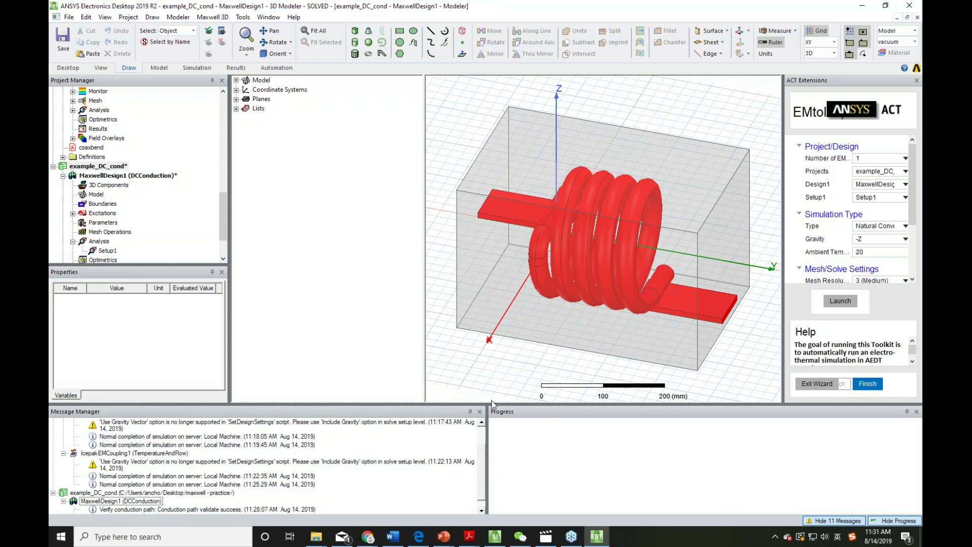
Narrow the model tree and resize the message and ACT Extensions areas so the messages and EMtoIcepak settings are readable
left_click_drag(491, 404, 491, 429)
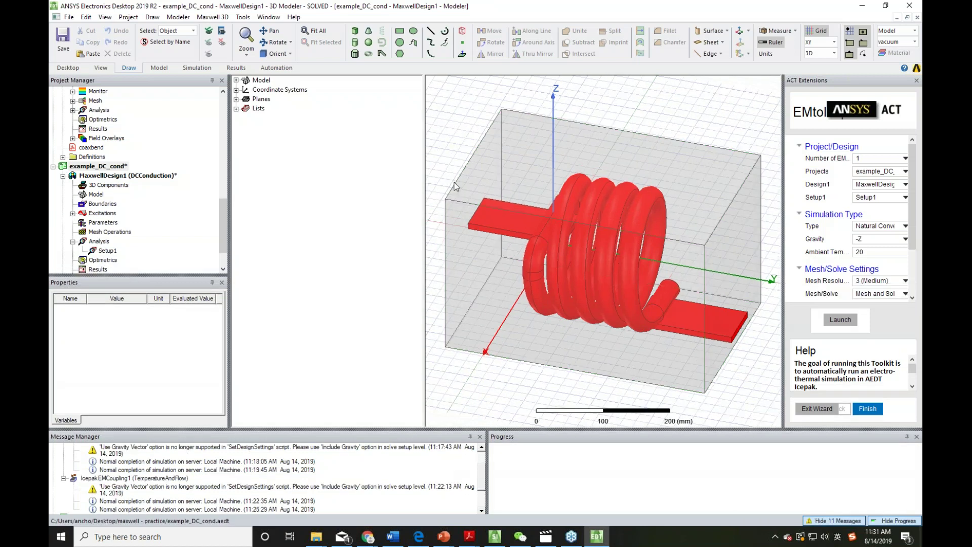
left_click_drag(429, 178, 343, 183)
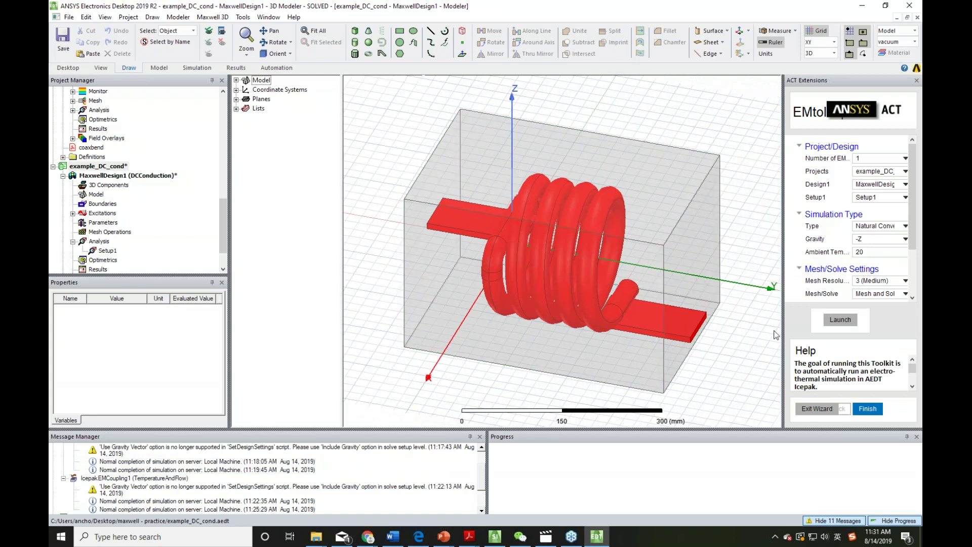
left_click_drag(519, 430, 517, 373)
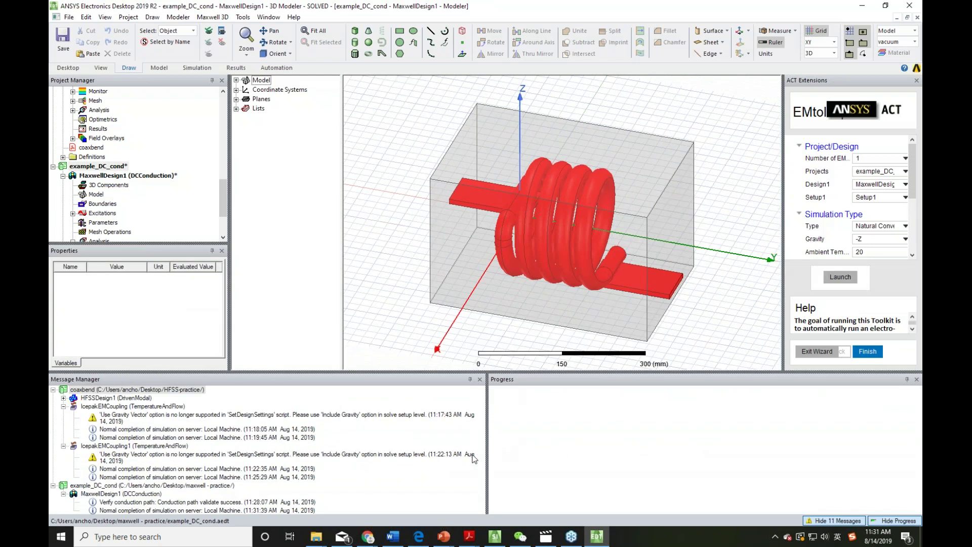
left_click(875, 495)
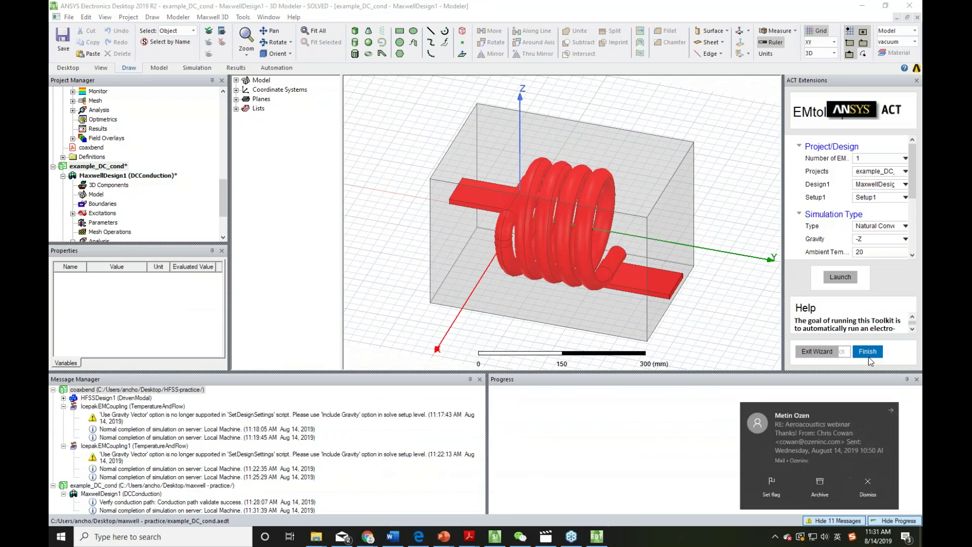
left_click_drag(786, 292, 691, 263)
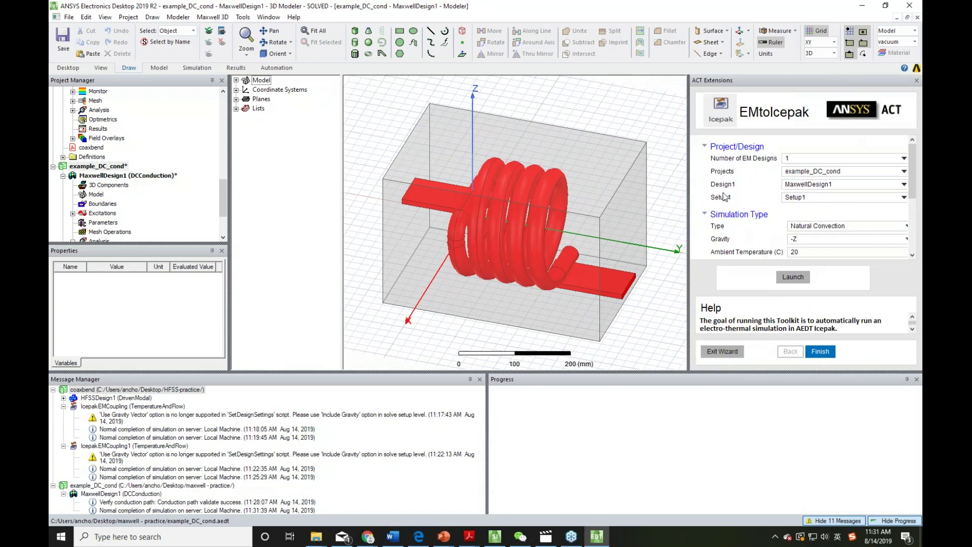
left_click_drag(690, 164, 679, 170)
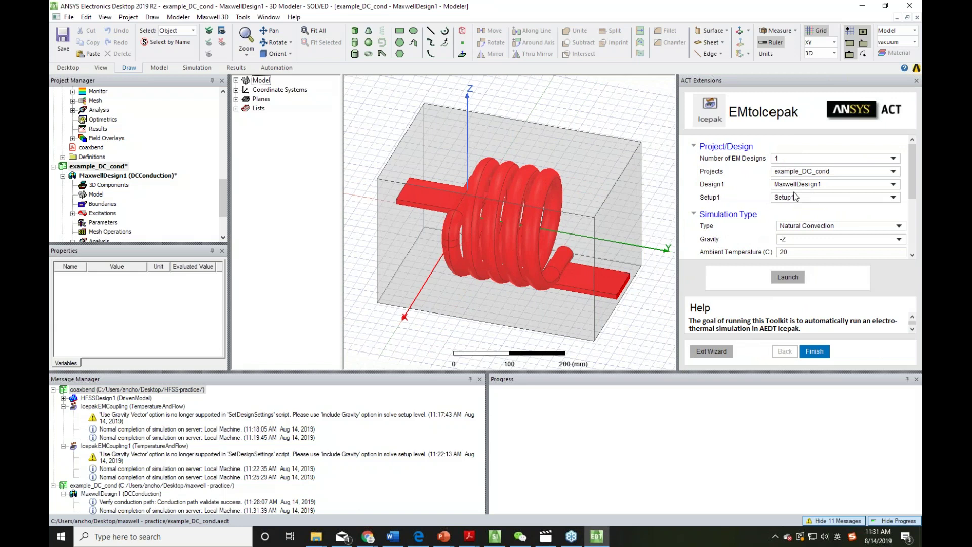
Review the EMtoIcepak project, simulation type, mesh/solve and two-way coupling settings
scroll(797, 193, "down", 3)
scroll(793, 195, "up", 2)
scroll(793, 196, "down", 3)
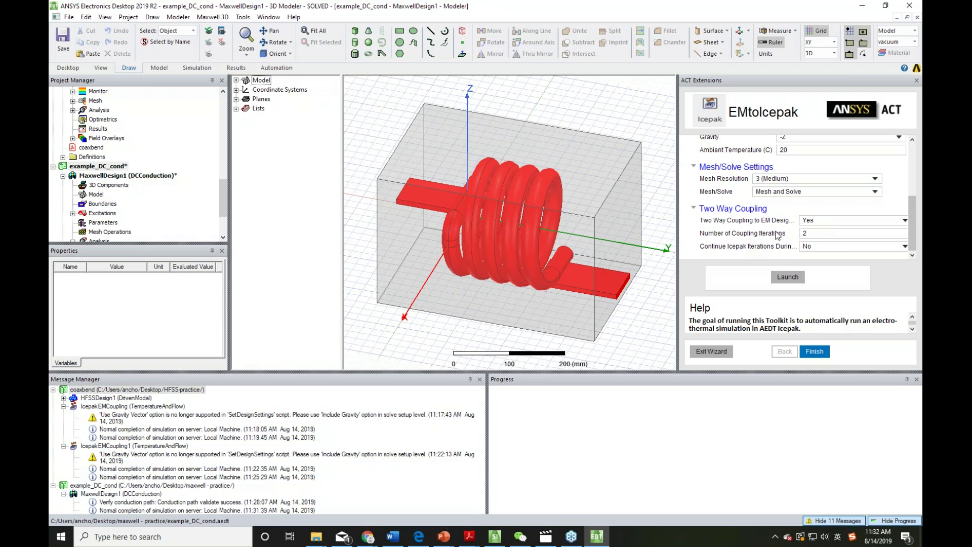
scroll(750, 242, "up", 5)
scroll(752, 234, "down", 4)
scroll(756, 230, "up", 4)
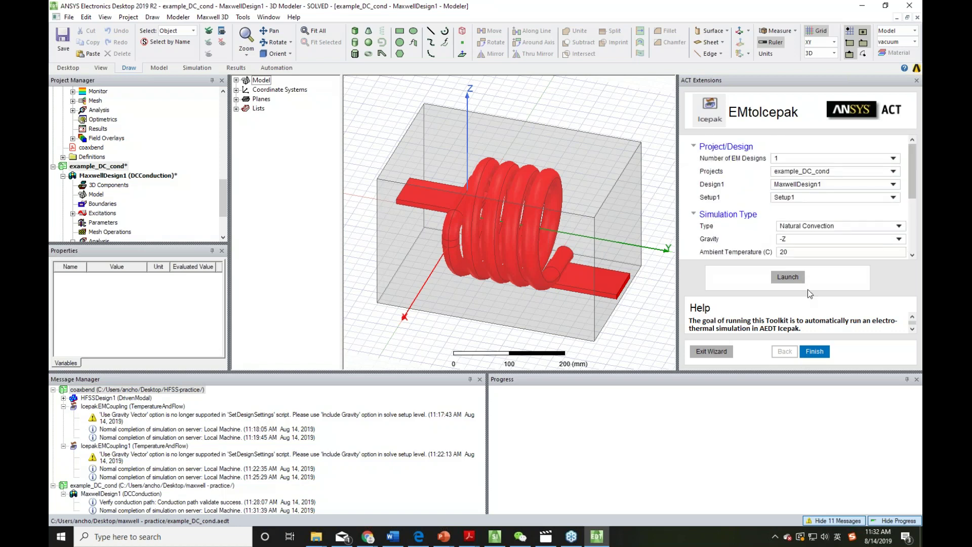
Finish and reopen the EMtoIcepak wizard, and launch the electro-thermal simulation with one EM design
left_click(817, 351)
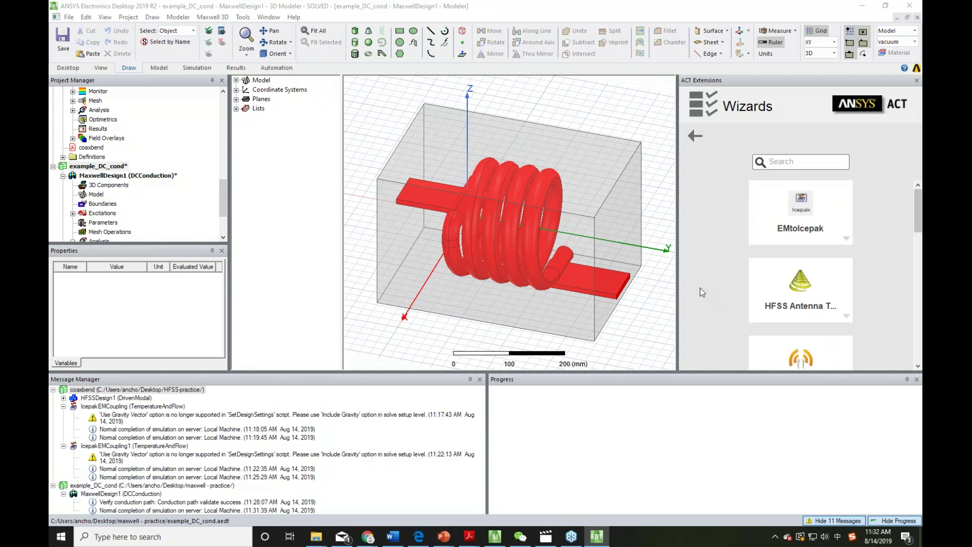
left_click(802, 227)
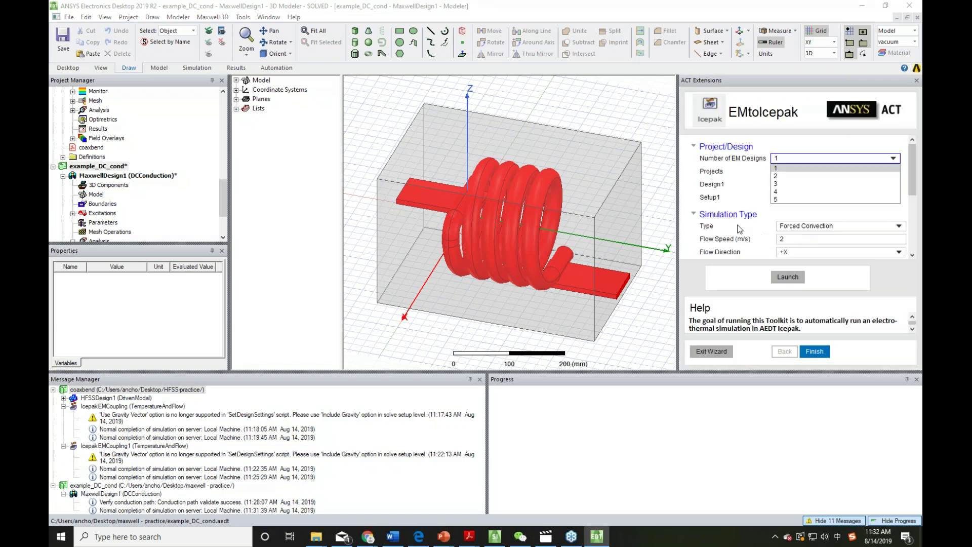
left_click(789, 168)
scroll(812, 210, "down", 3)
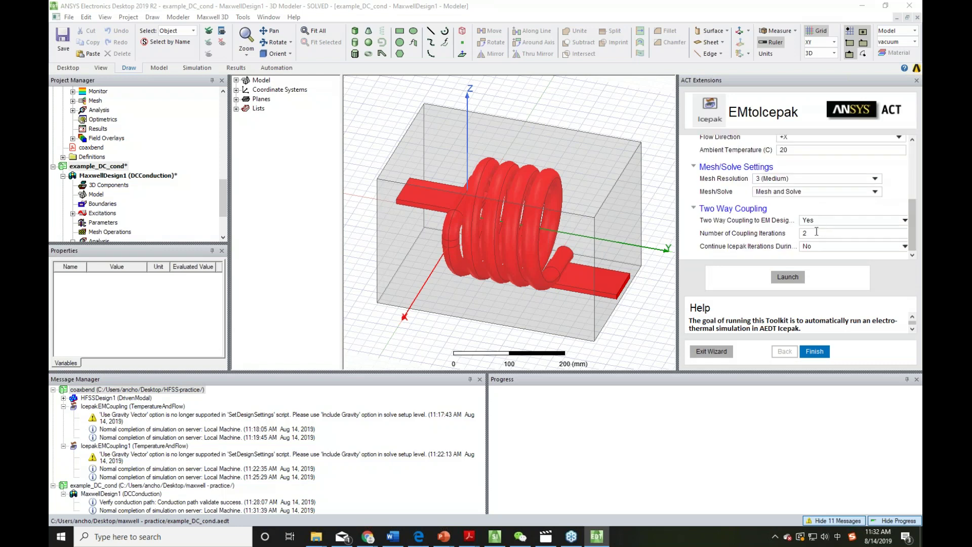
left_click(788, 278)
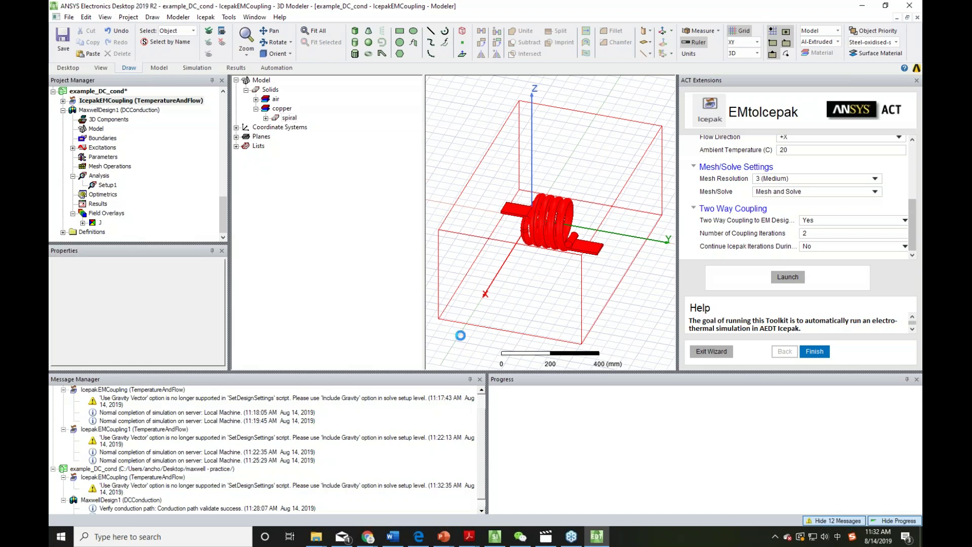
Dismiss the analysis error and read the latest messages for the example_DC_cond project
key("alt+Tab")
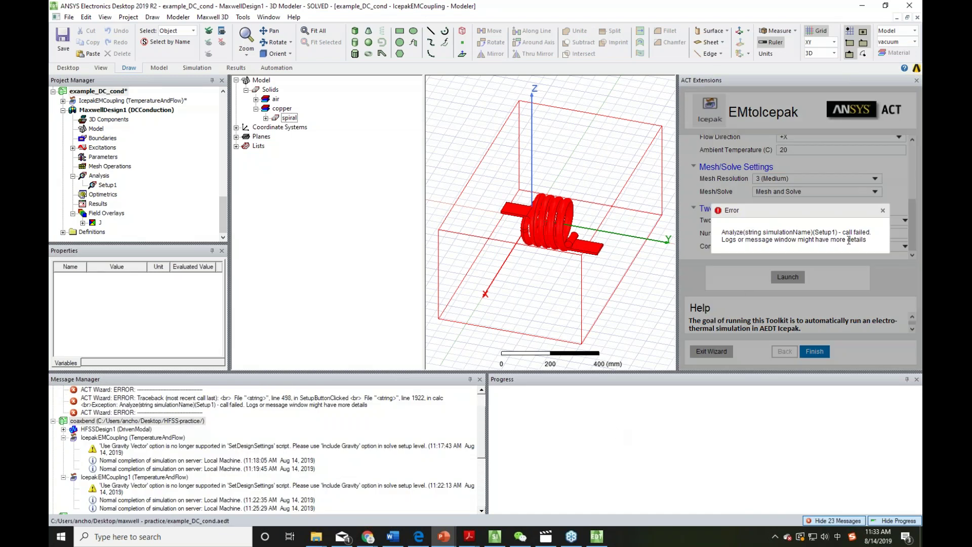
left_click(882, 211)
left_click_drag(482, 417, 480, 474)
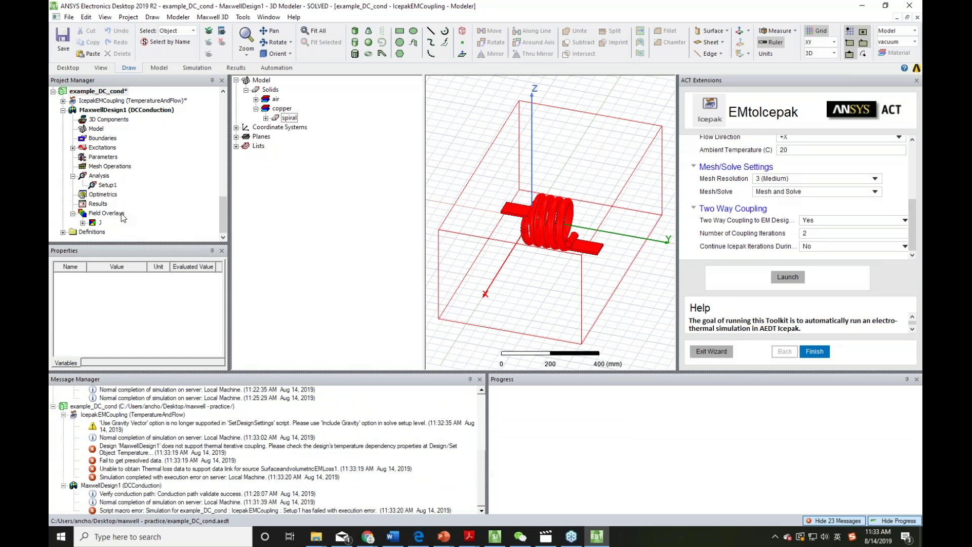
Open the solution data of MaxwellDesign1 and view its profile, convergence, matrix and mesh statistics for Setup1
right_click(95, 206)
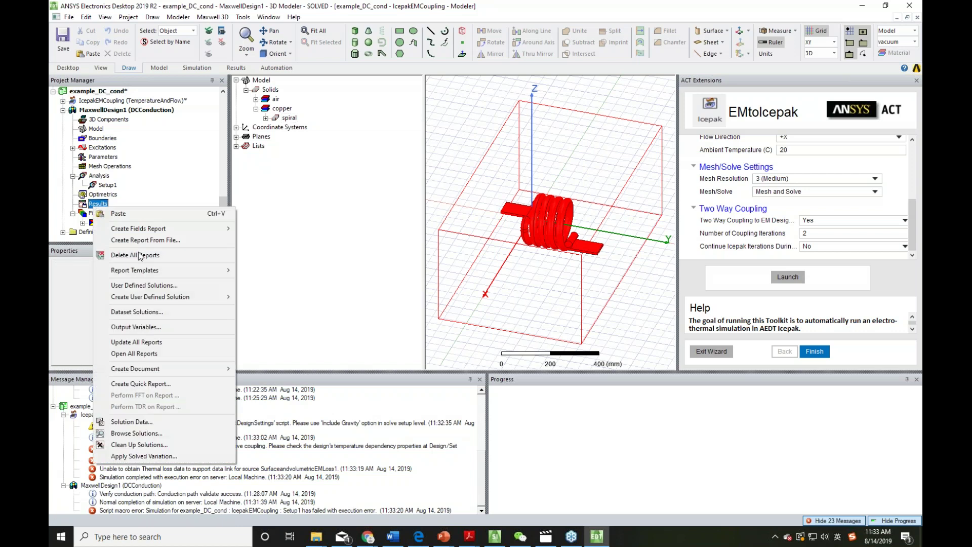
left_click(141, 423)
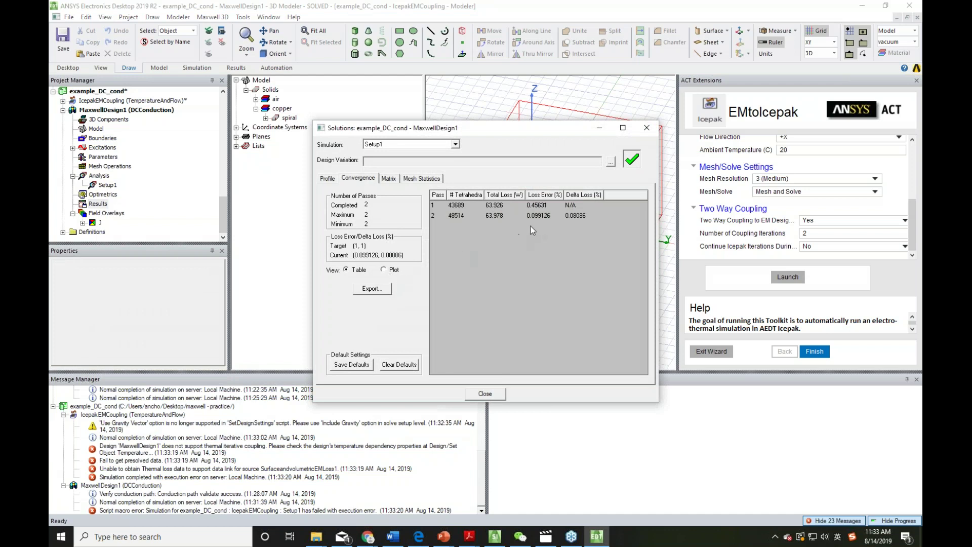
left_click(327, 179)
left_click(357, 179)
left_click(390, 179)
left_click(416, 179)
left_click(372, 179)
Show the Setup1 convergence as a plot and check which quantities are available for its Y axis
left_click(384, 270)
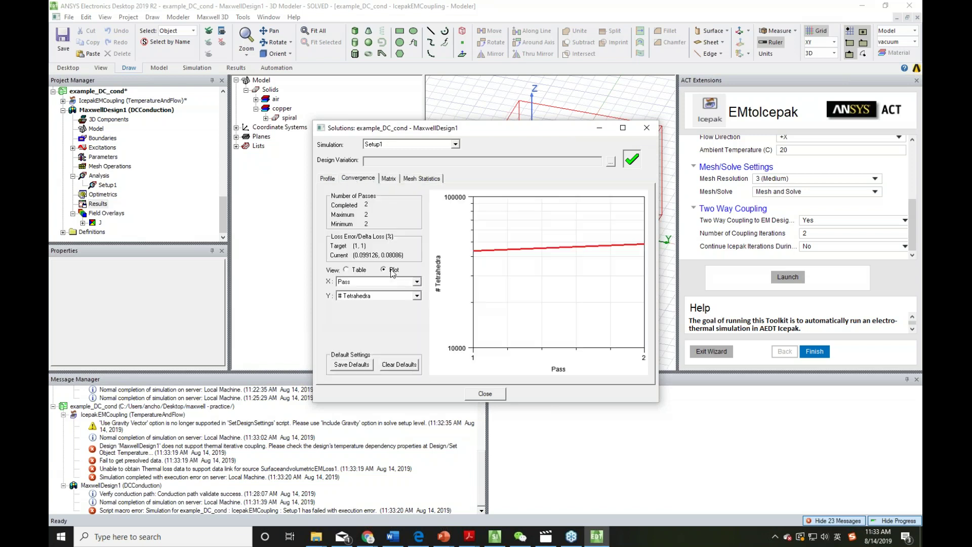
left_click(381, 297)
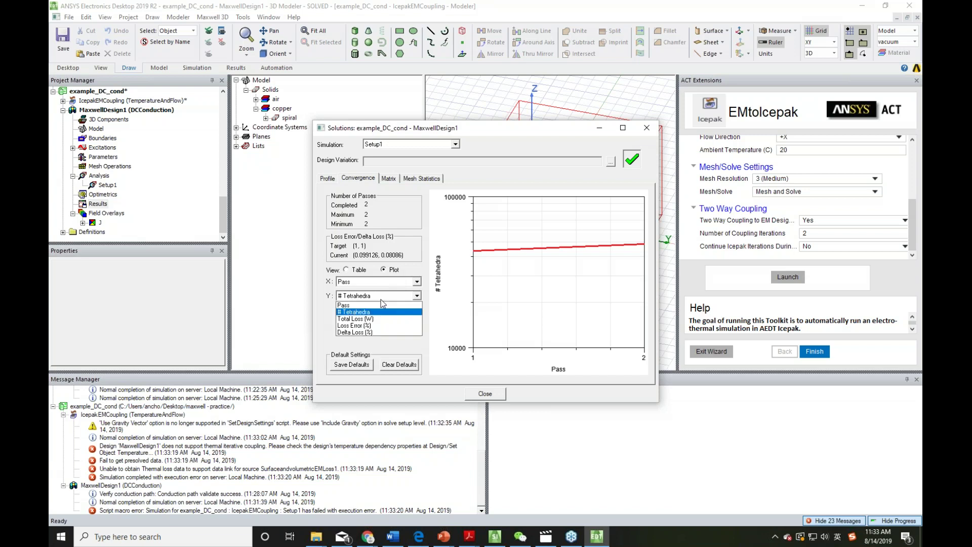
left_click(380, 299)
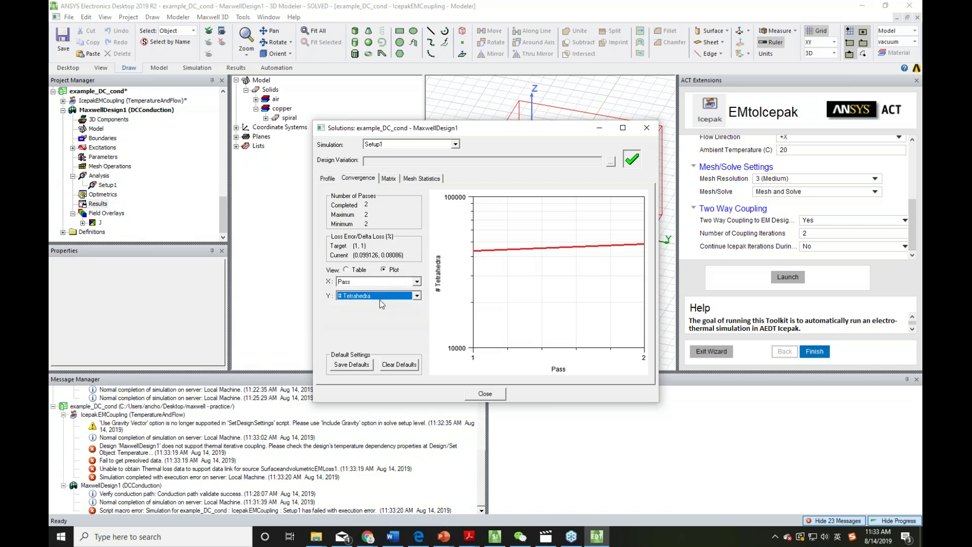
left_click(368, 295)
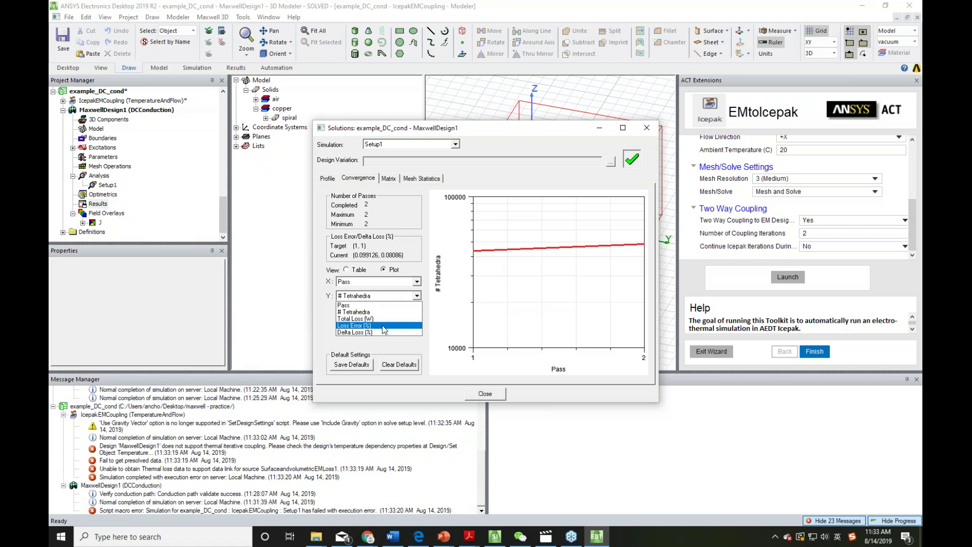
left_click(382, 351)
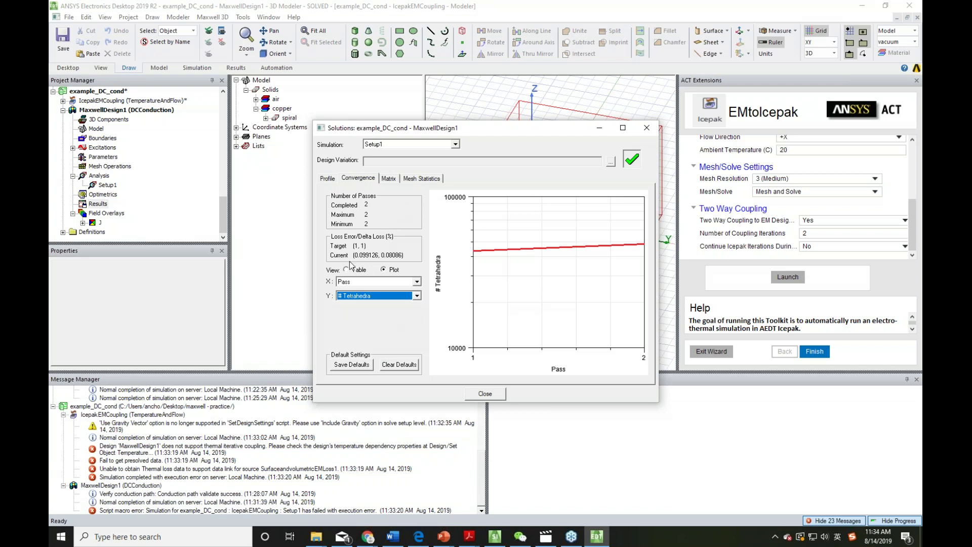
Look through the Setup1 profile, matrix and mesh statistics again, and return to the convergence plot
left_click(327, 179)
left_click(389, 178)
left_click(421, 179)
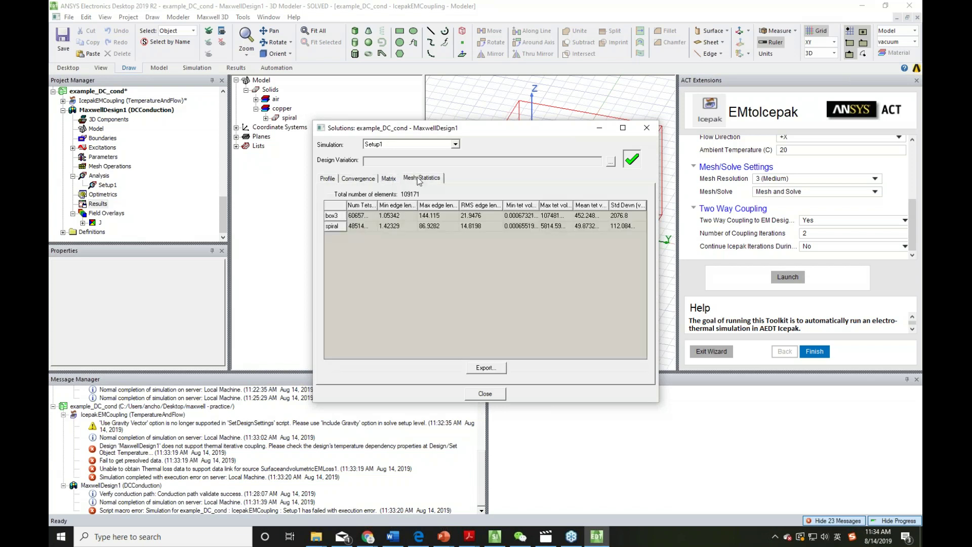
left_click(365, 179)
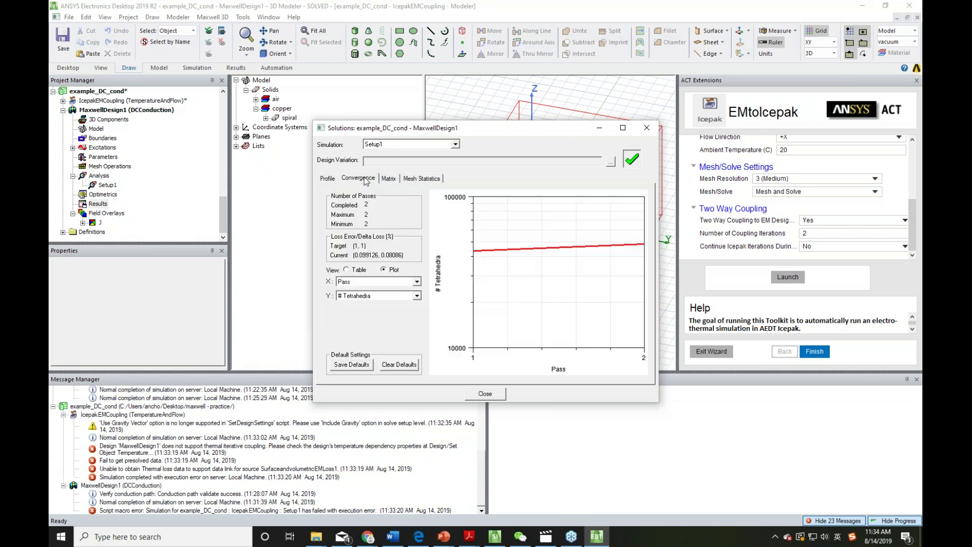
Plot Pass and # Tetrahedra in turn on the convergence plot's Y axis, and close the solution data
left_click(407, 299)
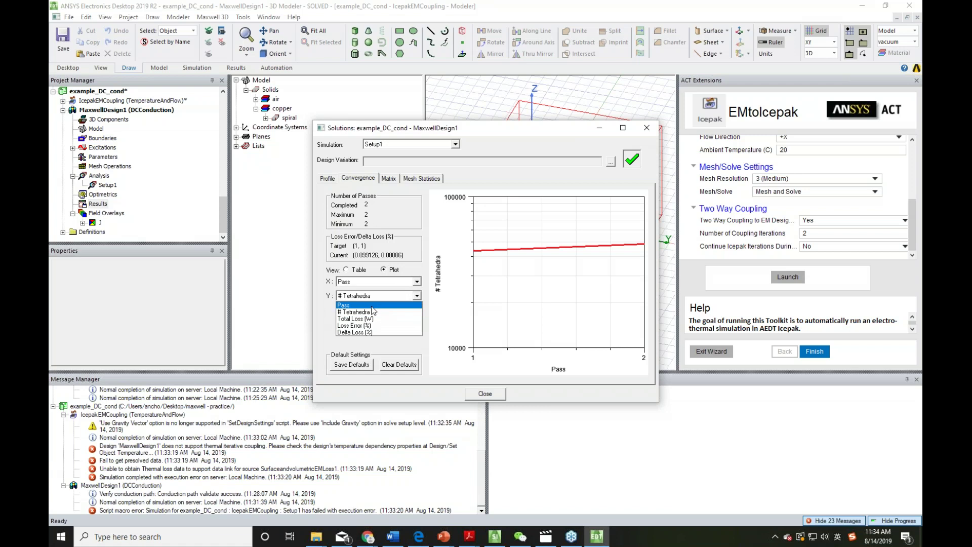
left_click(400, 310)
left_click(401, 300)
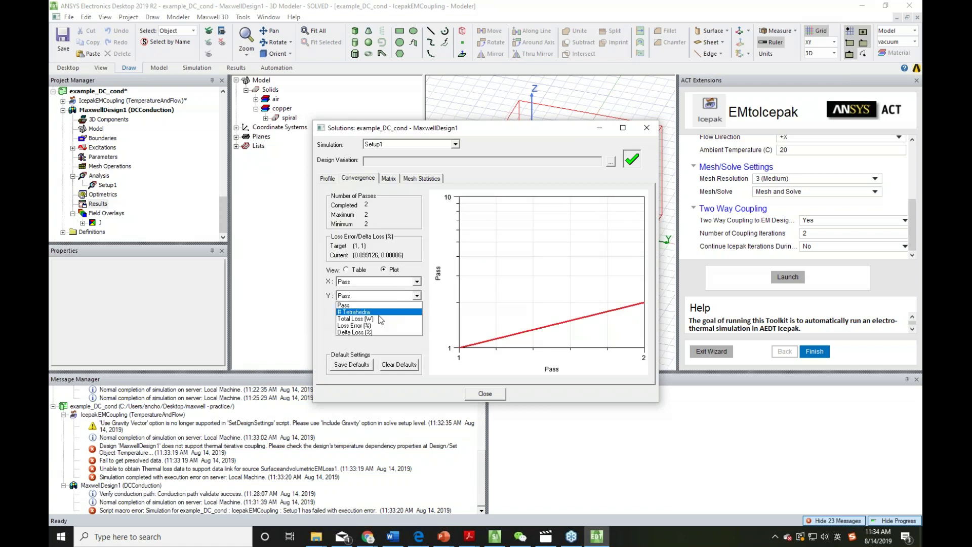
left_click(378, 312)
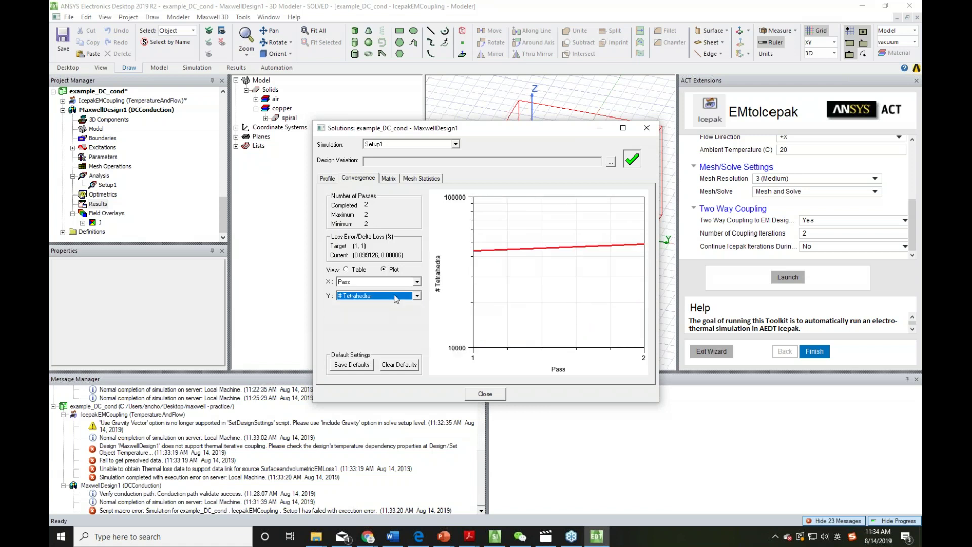
left_click(485, 393)
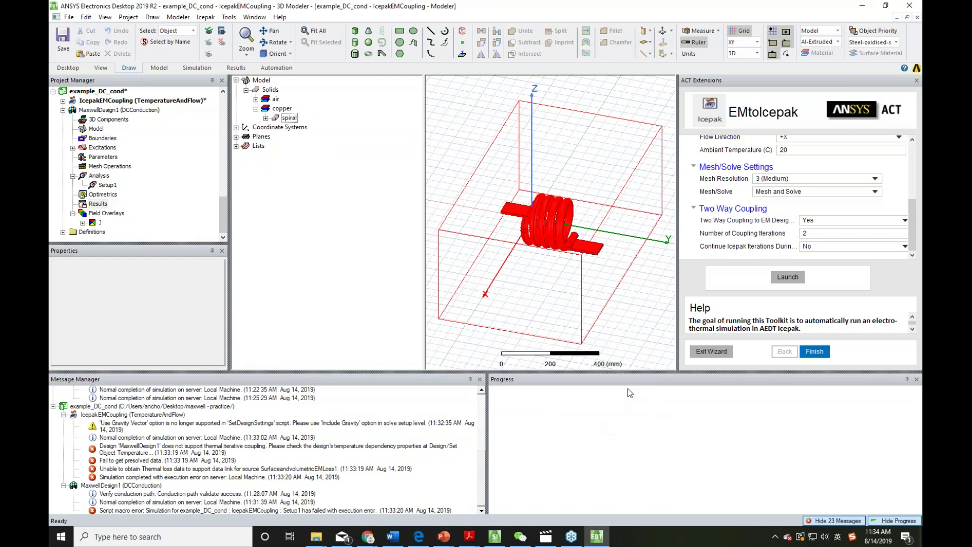
Switch to the PowerPoint presentation, run the slide show from the "Summary - Important Points" slide, and clear the browser window off it
left_click(443, 536)
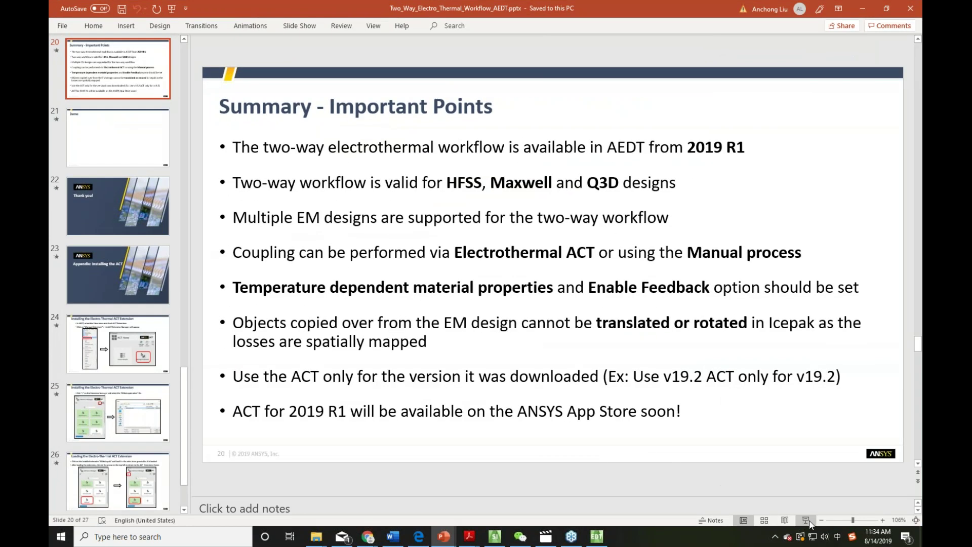
left_click(806, 520)
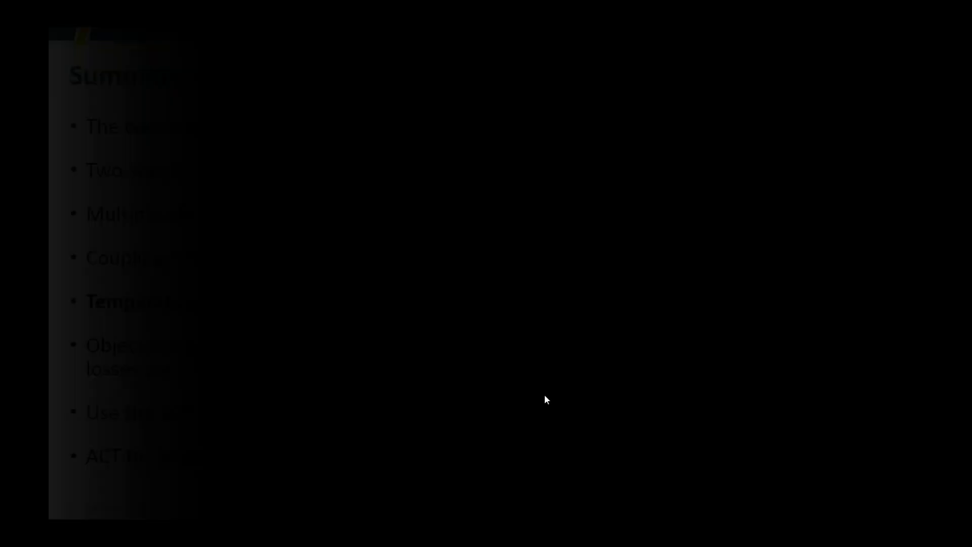
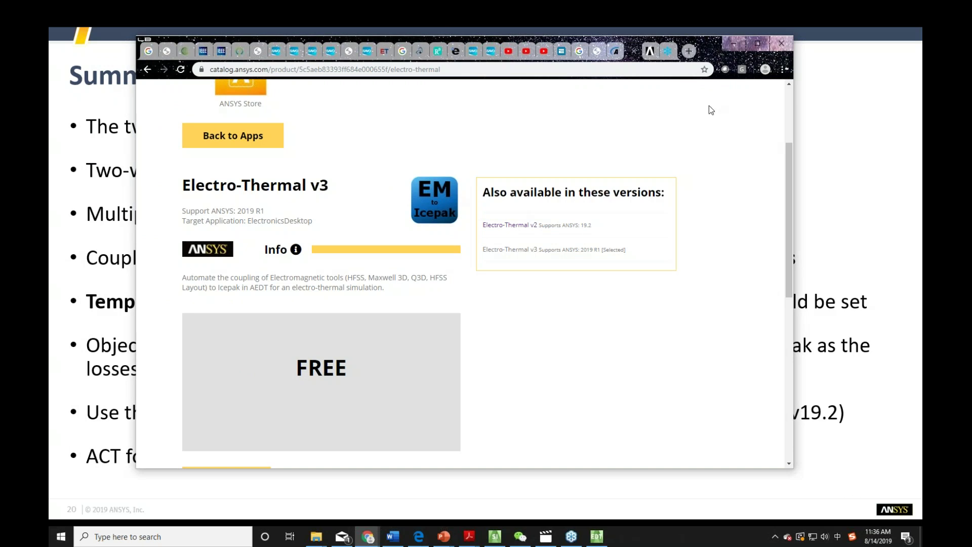
left_click_drag(711, 57, 238, 125)
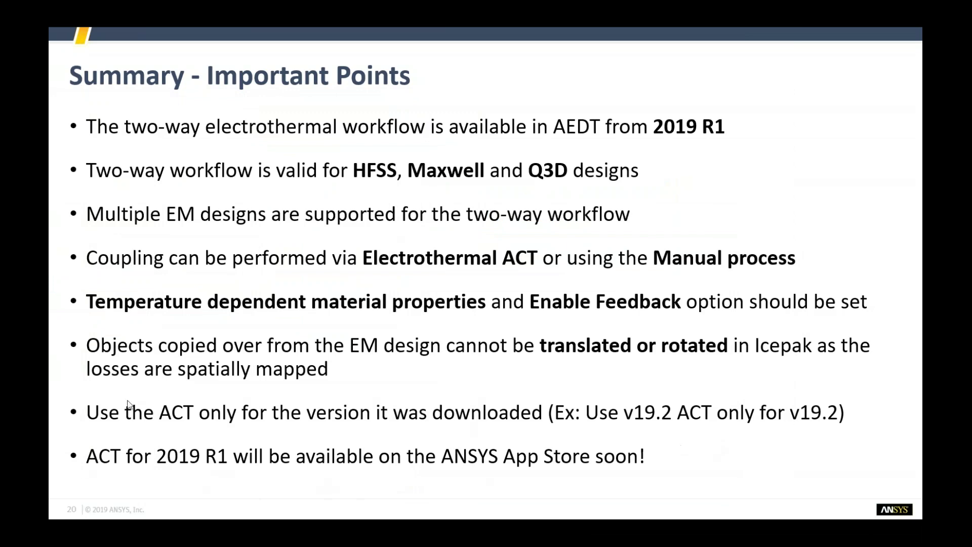
Page through the appendix slides on installing, loading and launching the Electro-Thermal ACT extension, and exit the slide show
left_click(406, 284)
left_click(307, 236)
left_click(306, 232)
left_click(313, 198)
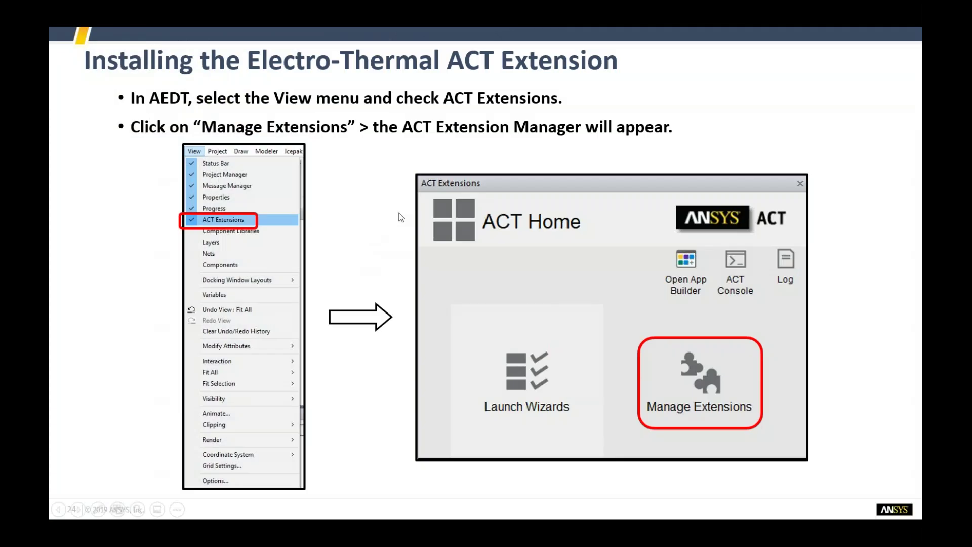
left_click(389, 224)
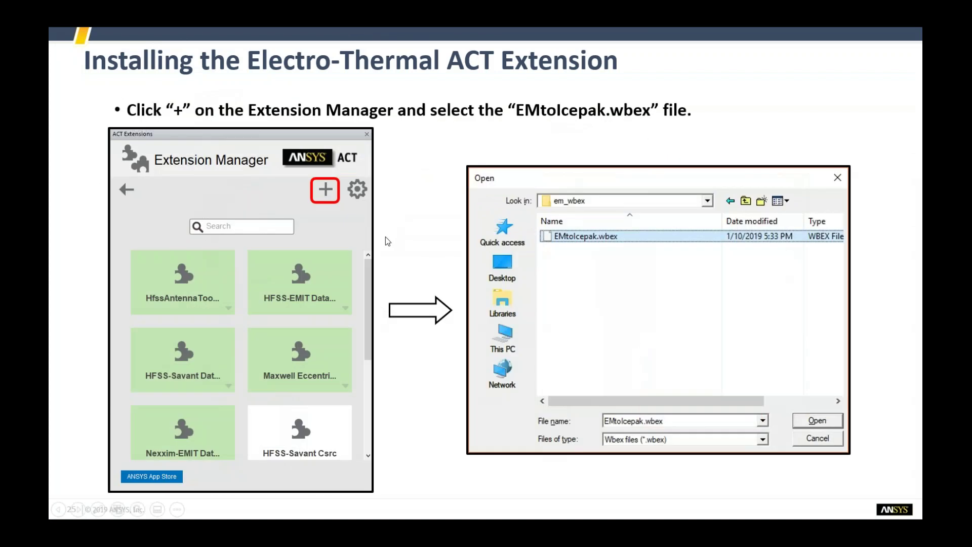
left_click(385, 236)
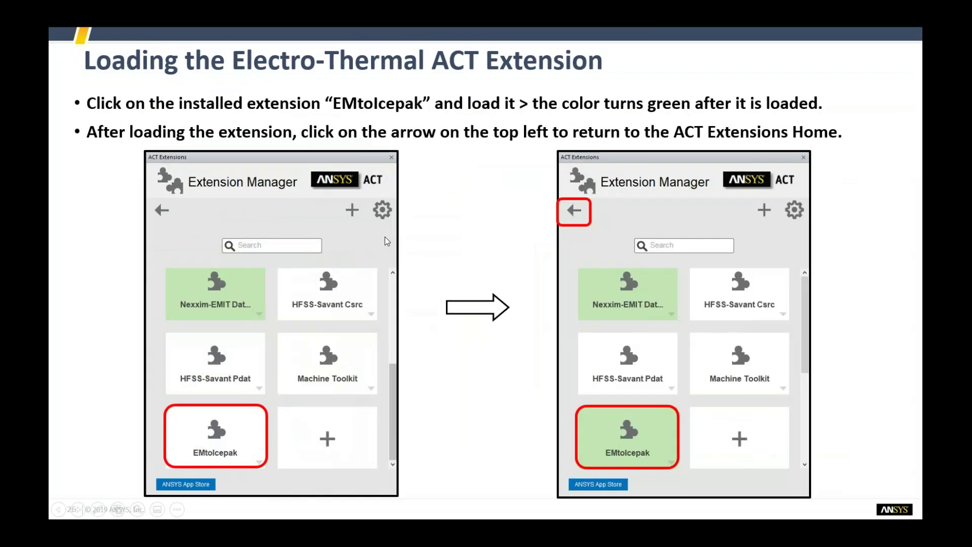
left_click(385, 236)
left_click(385, 236)
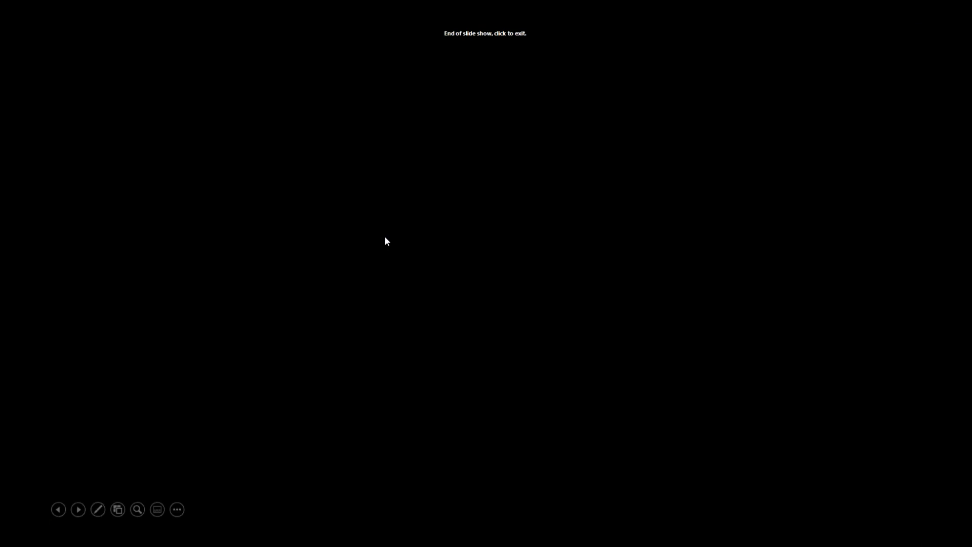
left_click(386, 236)
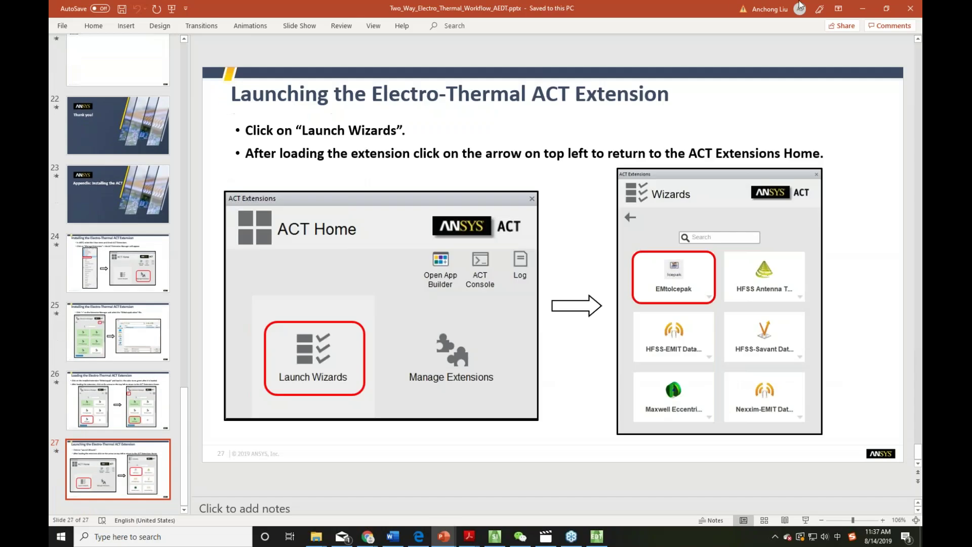
Switch back to ANSYS Electronics Desktop, close the EMtoIcepak ACT extension pane, and expand the IcepakEMCoupling design
left_click(871, 6)
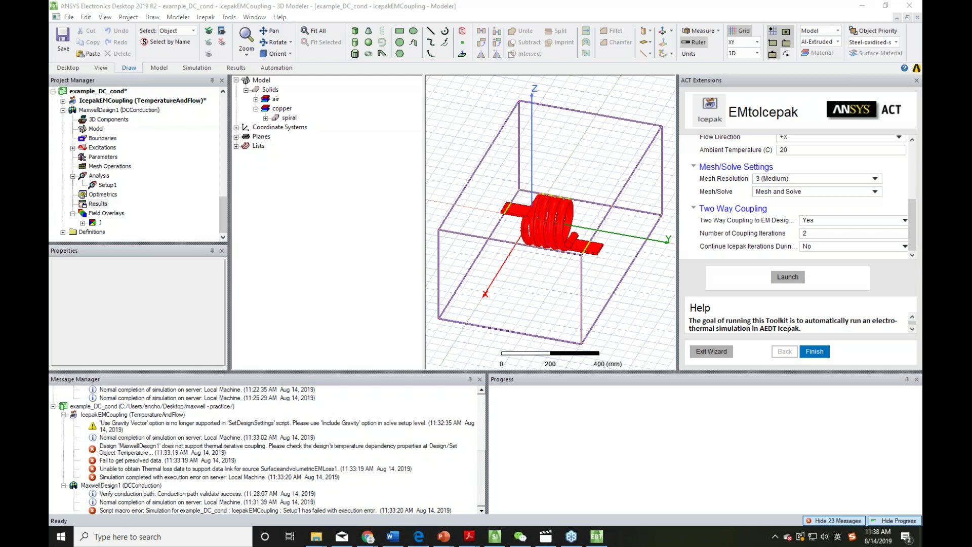
left_click(917, 80)
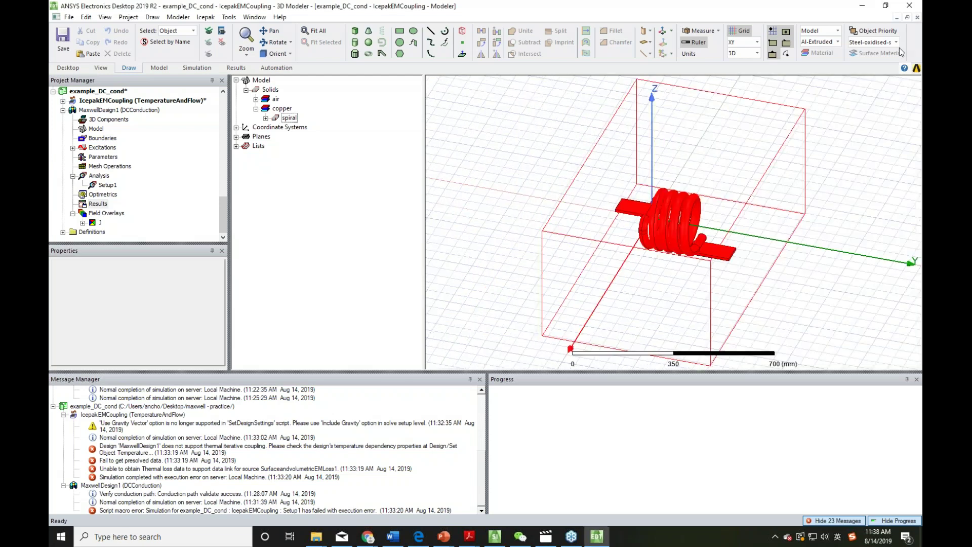
left_click(105, 102)
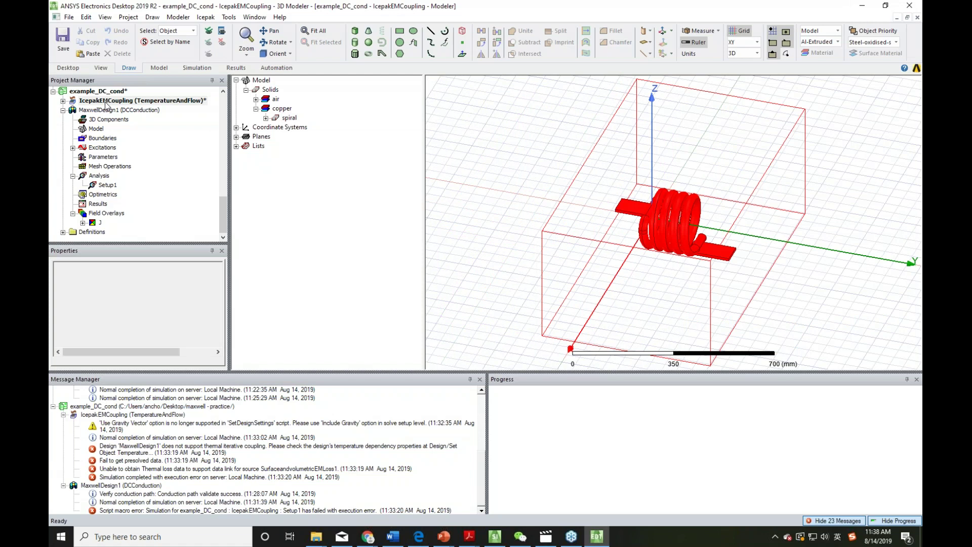
left_click(63, 101)
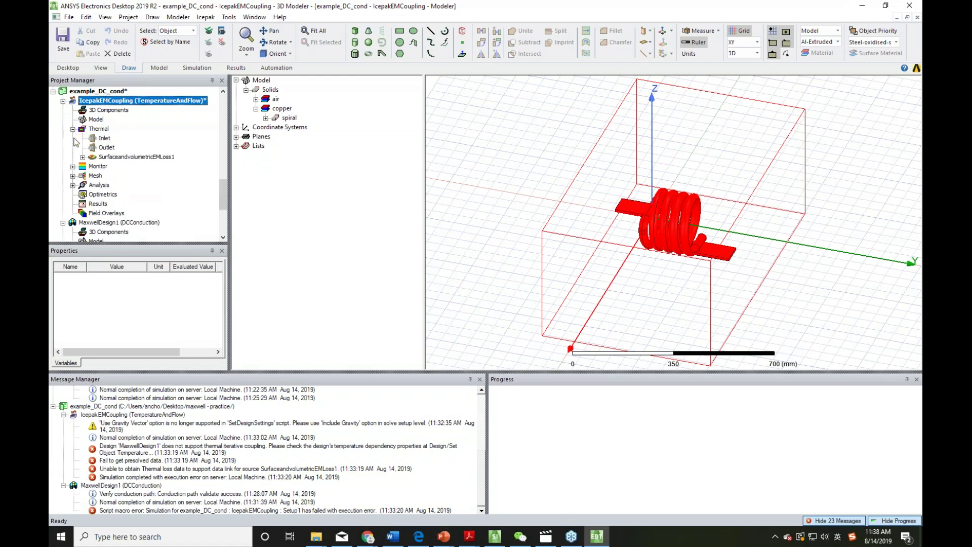
Inspect the Outlet and SurfaceandvolumetricEMLoss1 thermal assignments, VelocityMonitor1, and the available monitor assignment types of IcepakEMCoupling
left_click(104, 147)
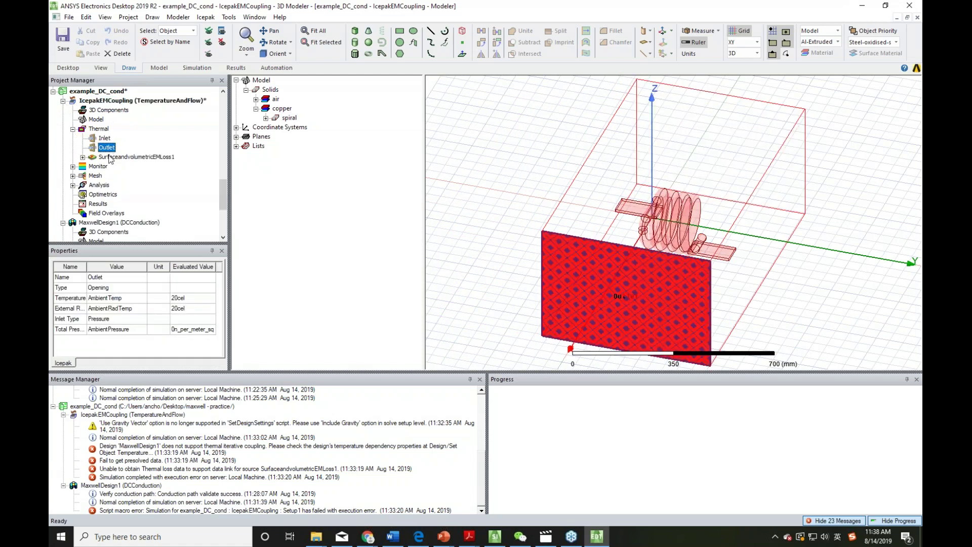
left_click(110, 157)
left_click(73, 167)
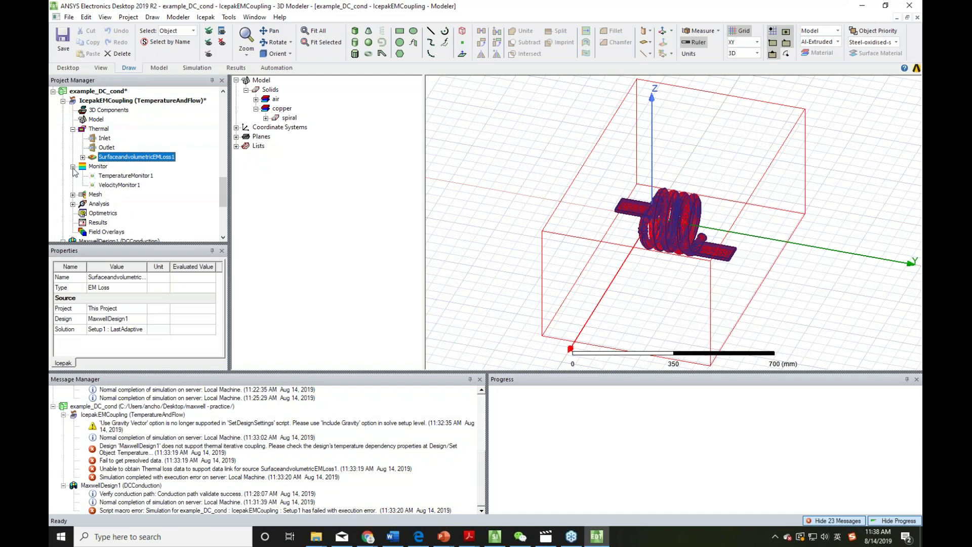
left_click(111, 185)
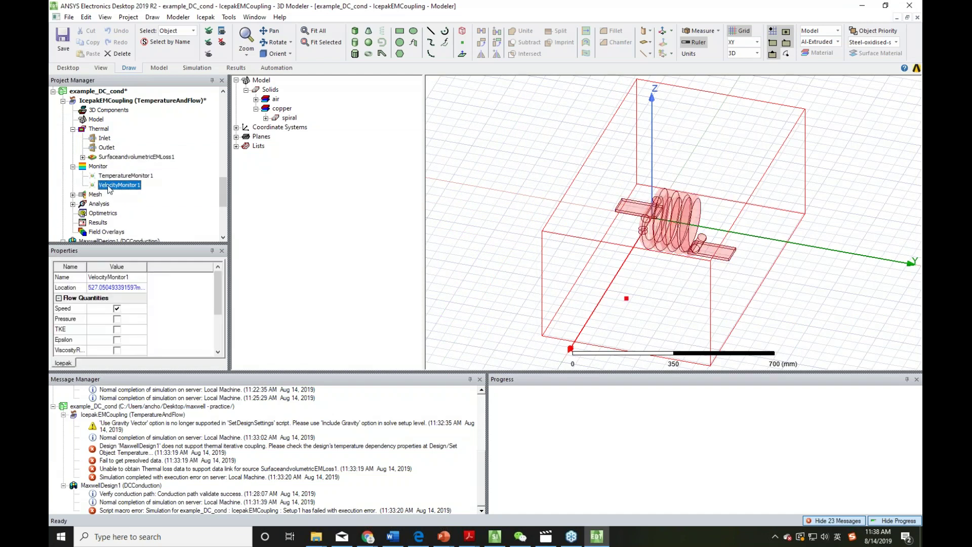
right_click(94, 168)
mouse_move(126, 173)
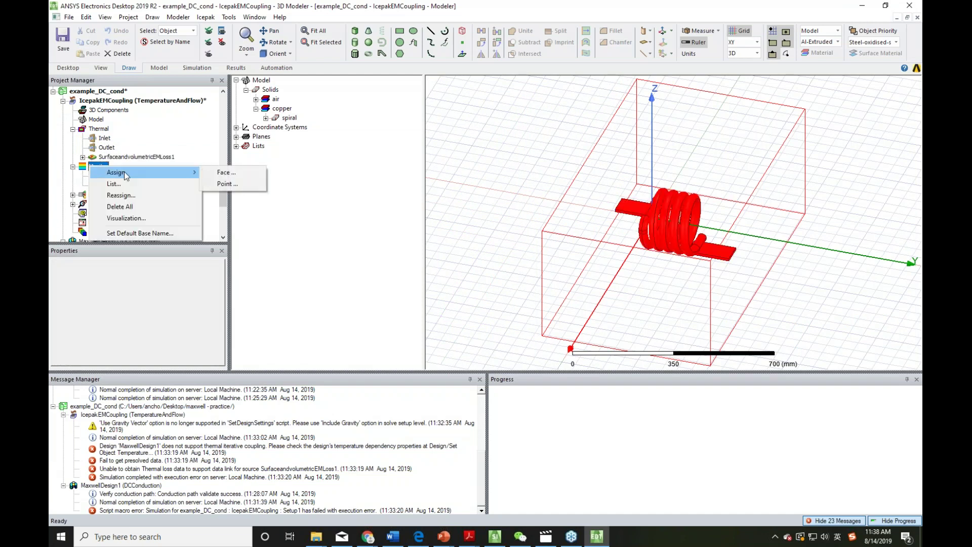
left_click(258, 230)
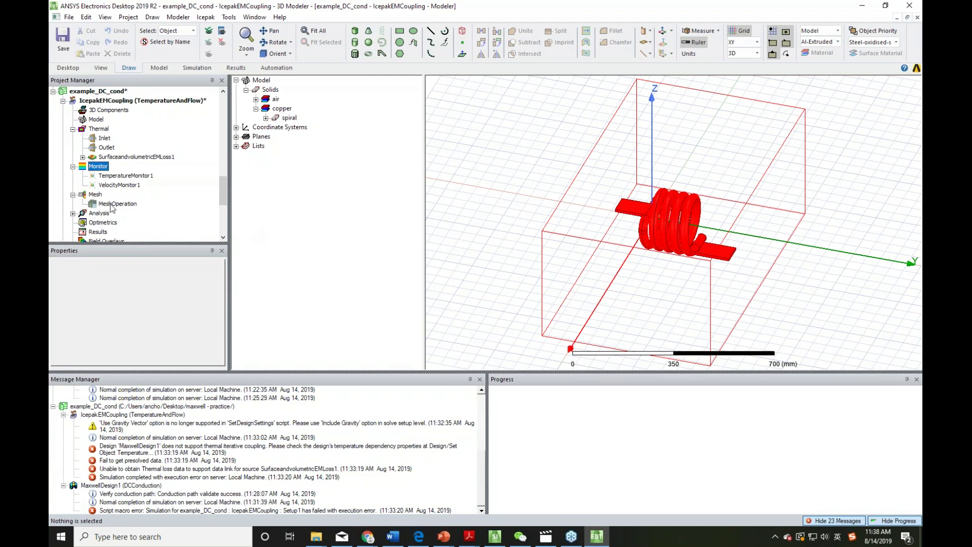
Inspect the Setup1 analysis properties and its 2-Way Coupling settings in IcepakEMCoupling, and minimize the application window
left_click(73, 214)
left_click(92, 224)
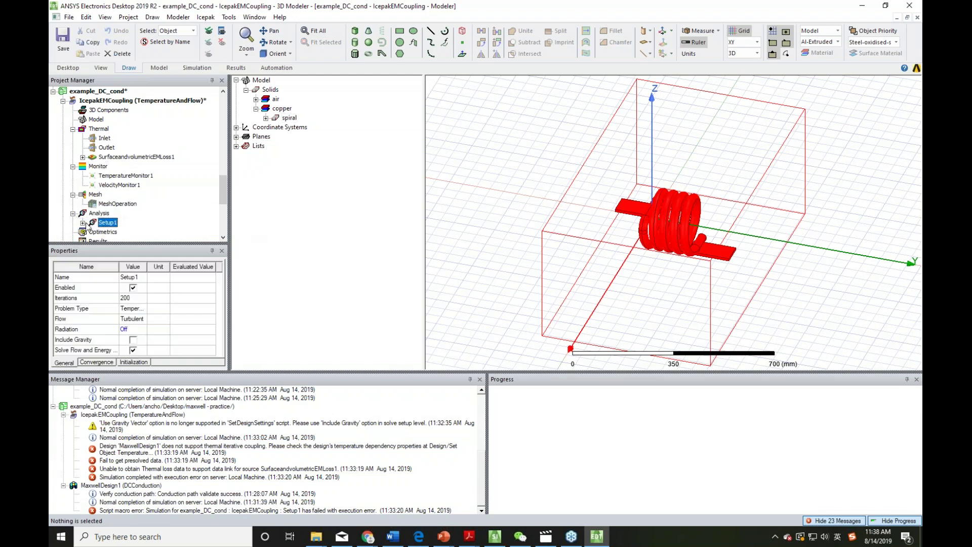
left_click(116, 233)
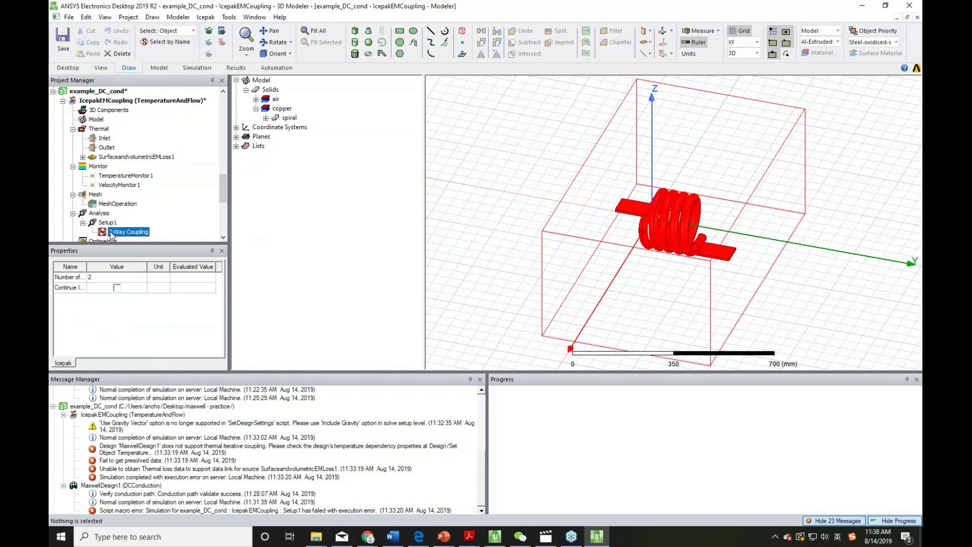
left_click(254, 214)
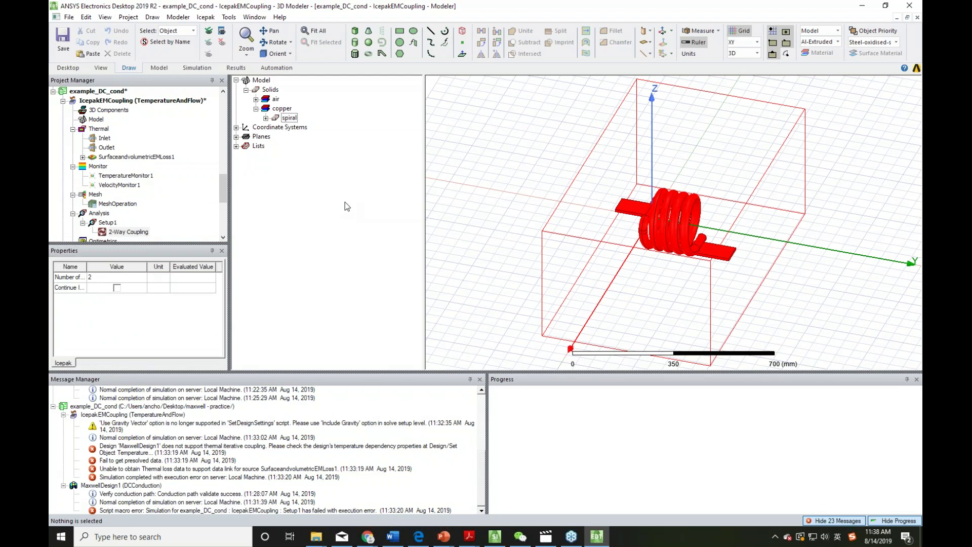
left_click(863, 6)
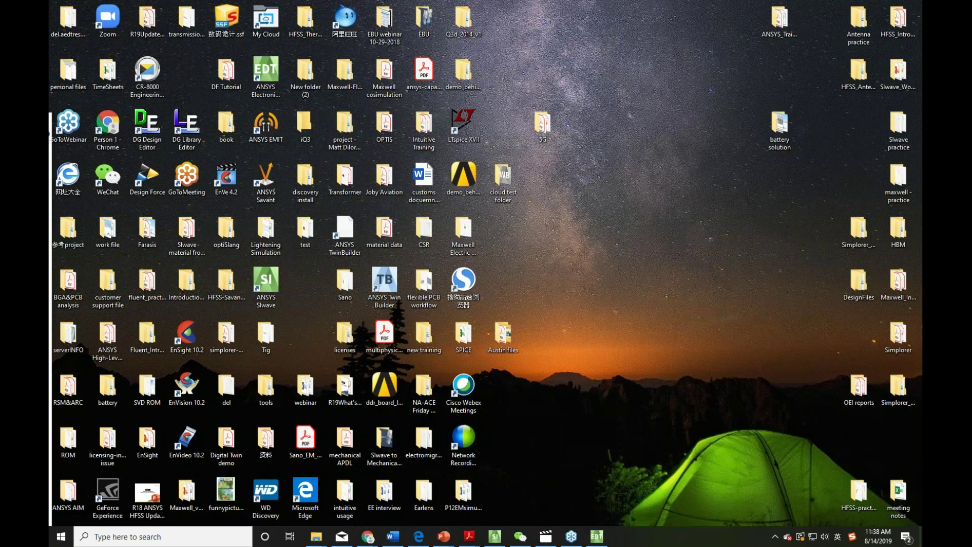